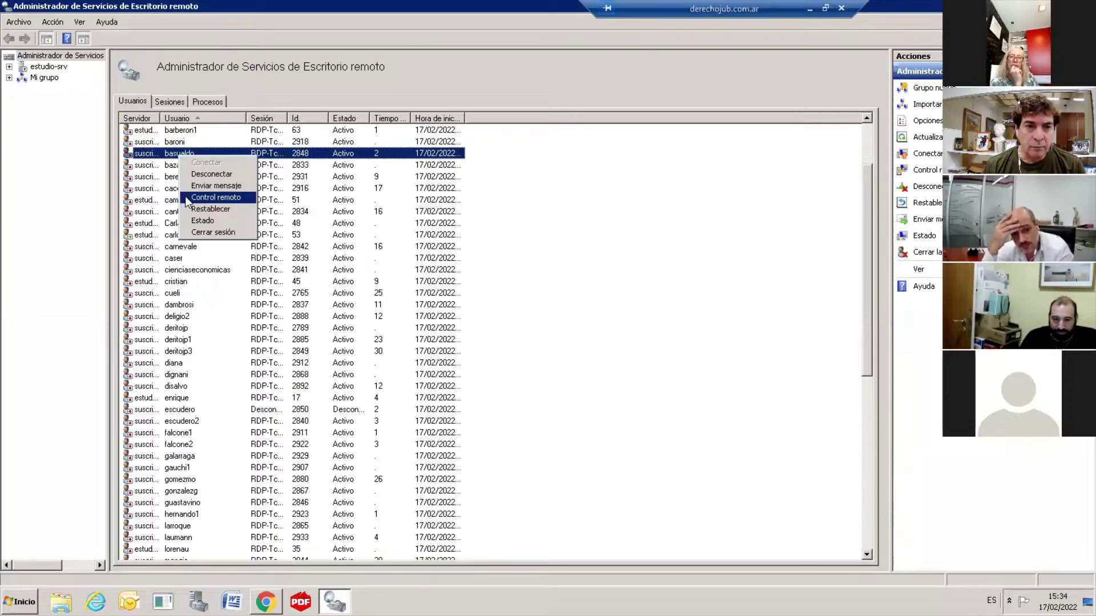
# - Take remote control of the selected user's active session
pyautogui.click(185, 196)
pyautogui.click(212, 181)
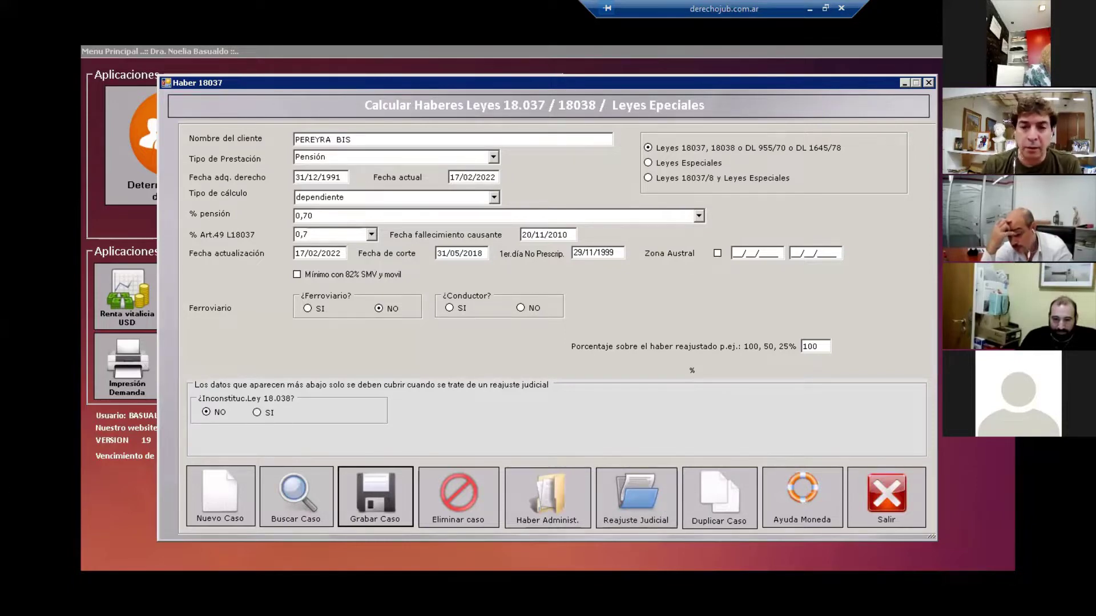
# - Open the judicial readjustment of the current client's case and check its first mobility index
pyautogui.click(649, 498)
pyautogui.click(608, 356)
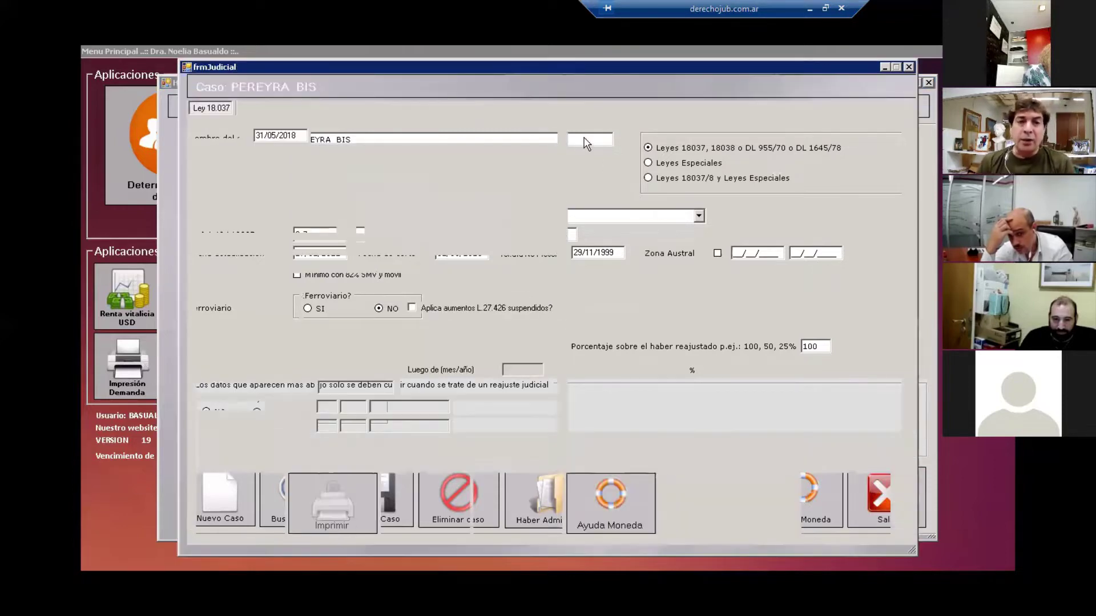
pyautogui.click(455, 135)
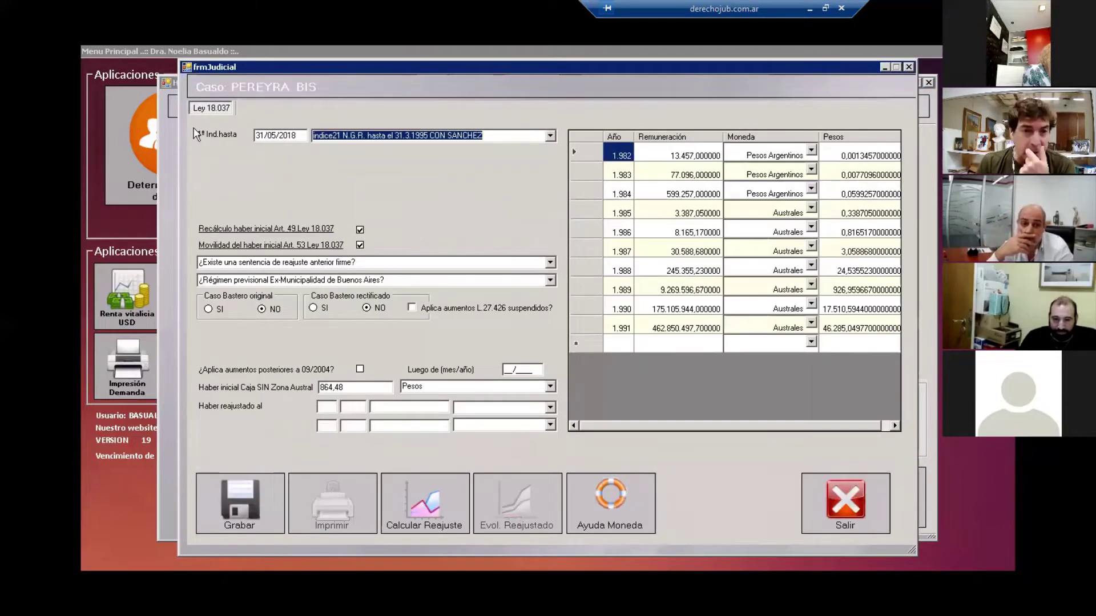
pyautogui.click(491, 137)
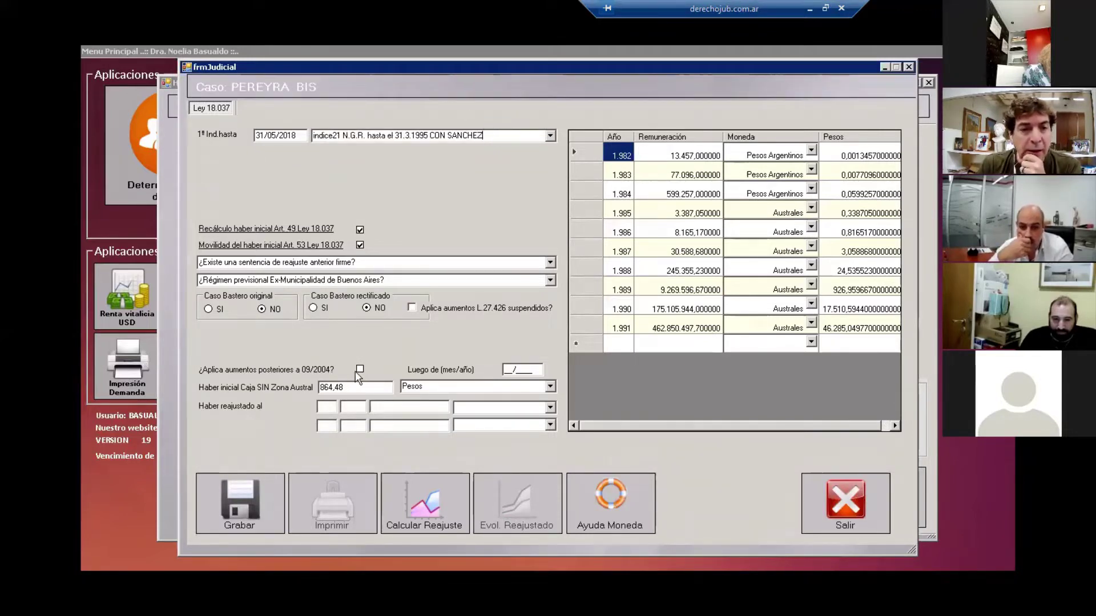
# - Enable the increases after 09/2004, set their starting month to 08/2004 and calculate the readjustment
pyautogui.click(525, 370)
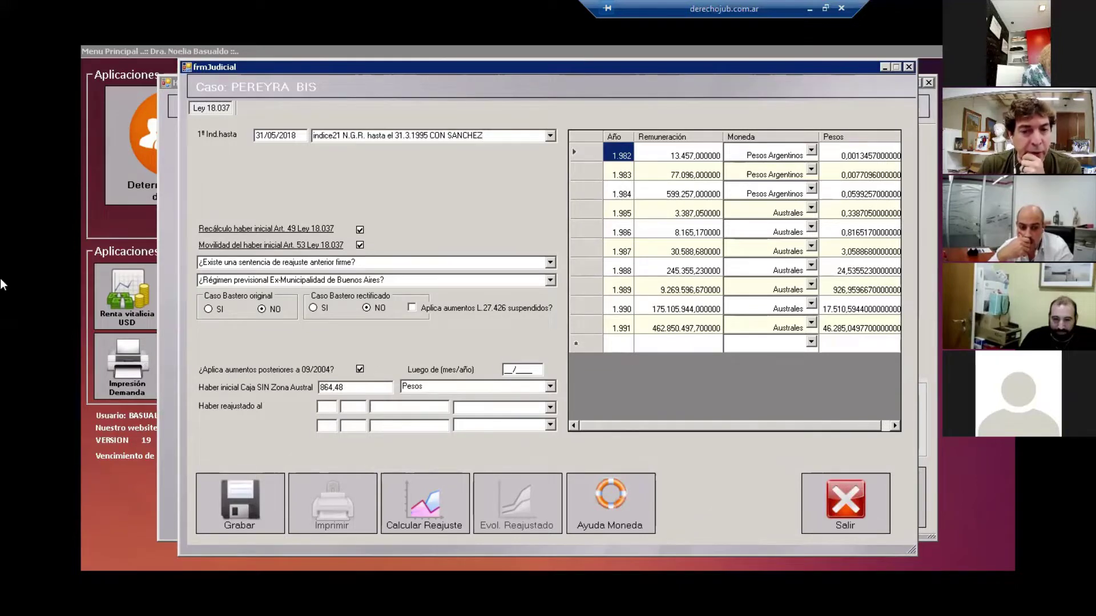
pyautogui.write('082004')
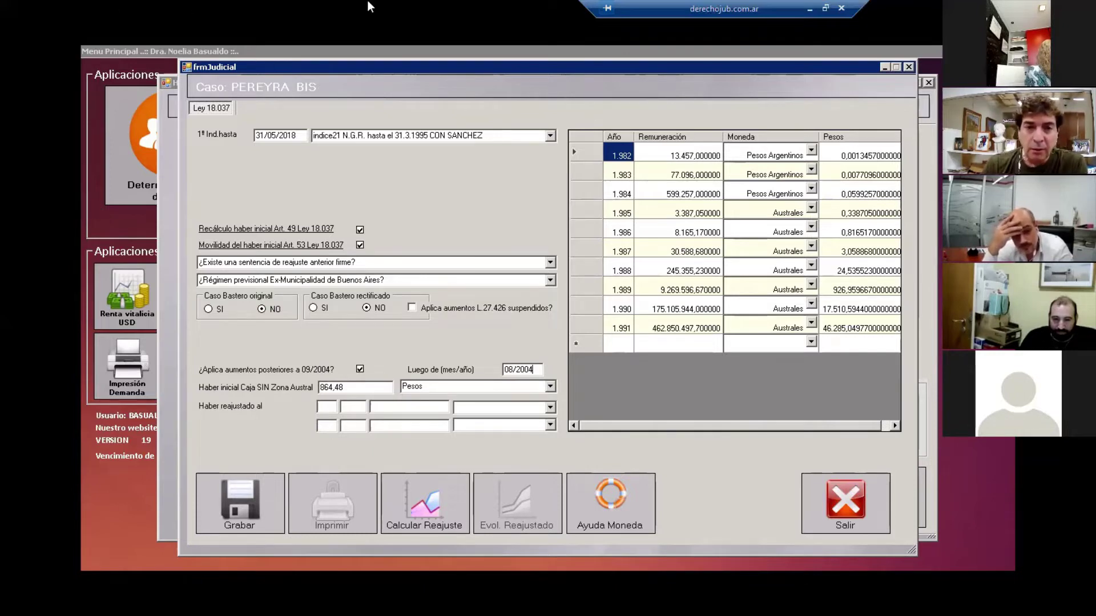
pyautogui.click(440, 493)
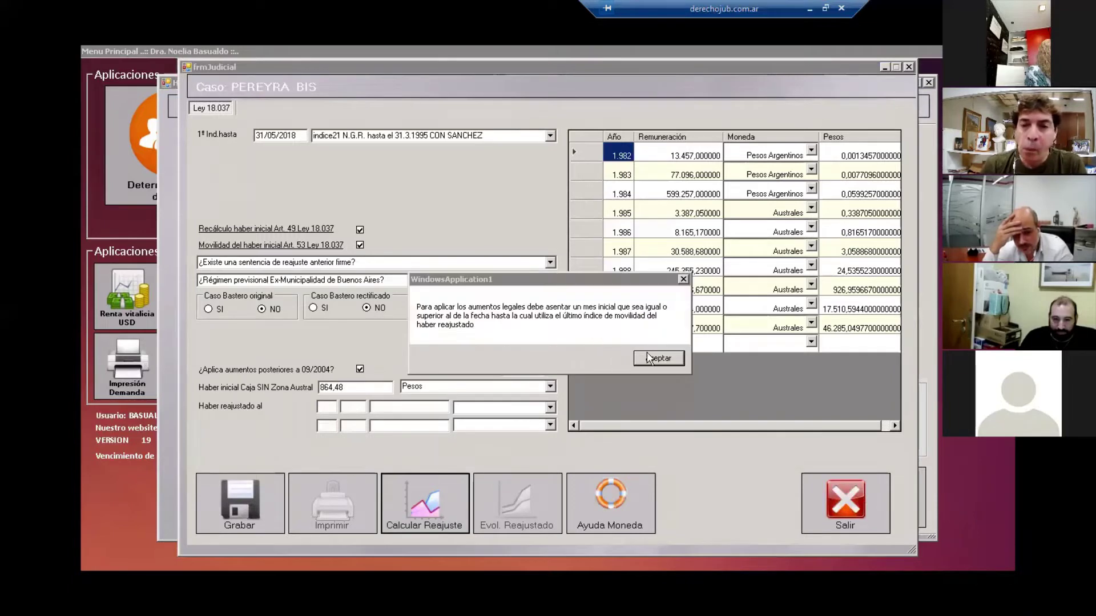
pyautogui.click(647, 360)
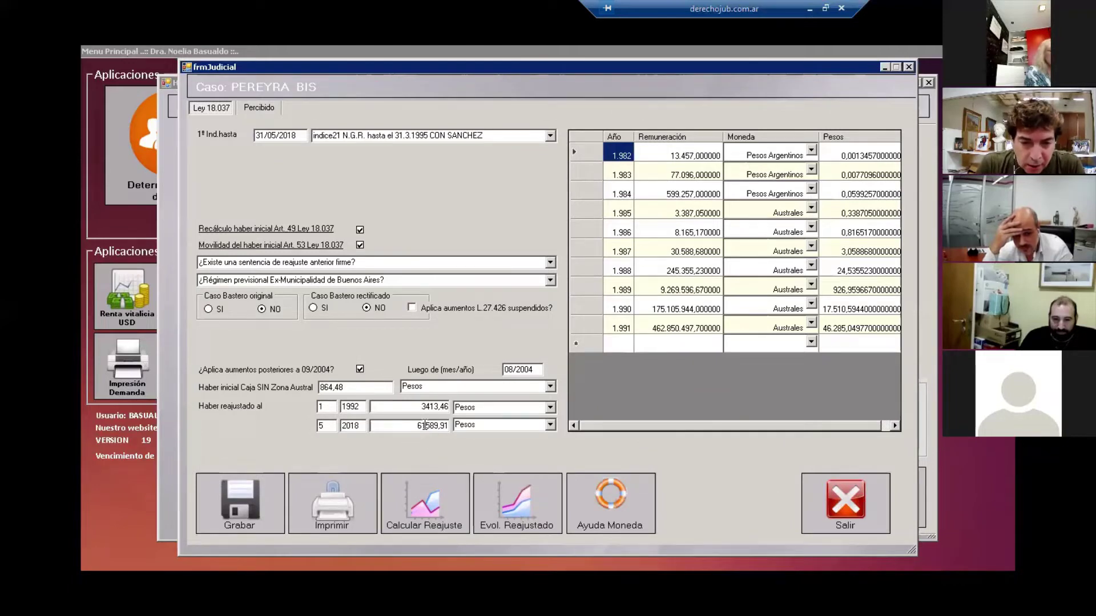
# - Examine the initial benefit from the Caja and the readjusted benefit amounts for January 1992 and May 2018
pyautogui.hotkey('shift', 'Home')
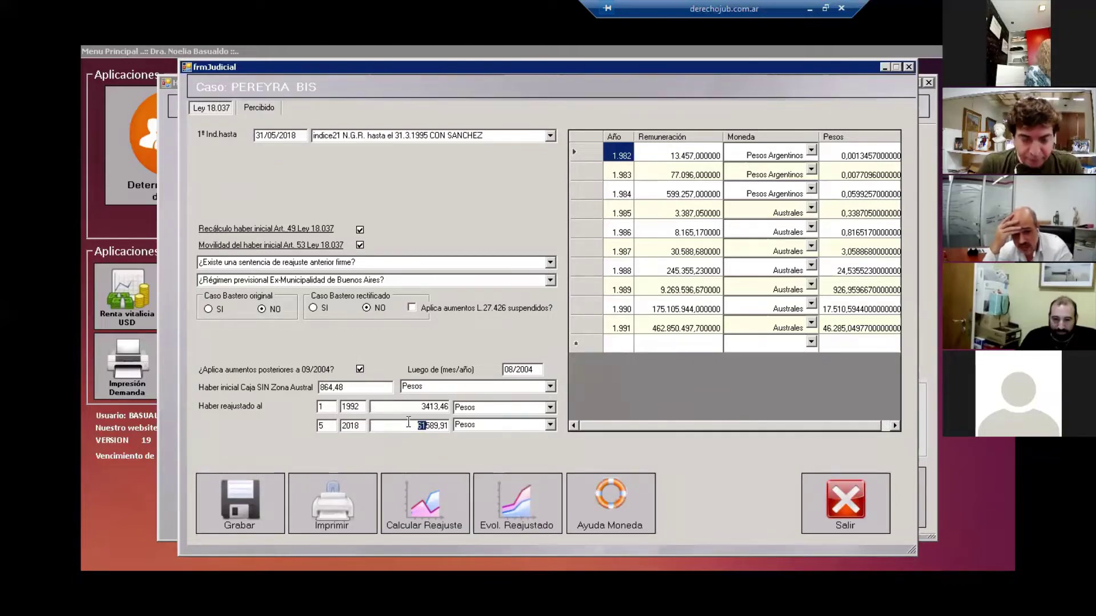
pyautogui.moveTo(357, 388); pyautogui.dragTo(298, 388)
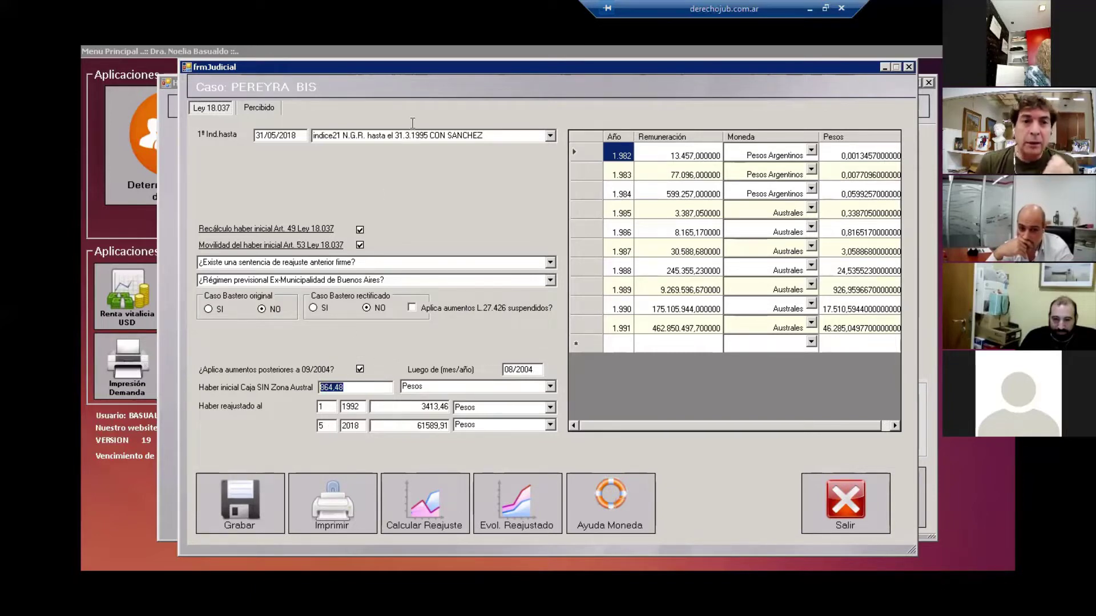
pyautogui.moveTo(408, 65); pyautogui.dragTo(388, 123)
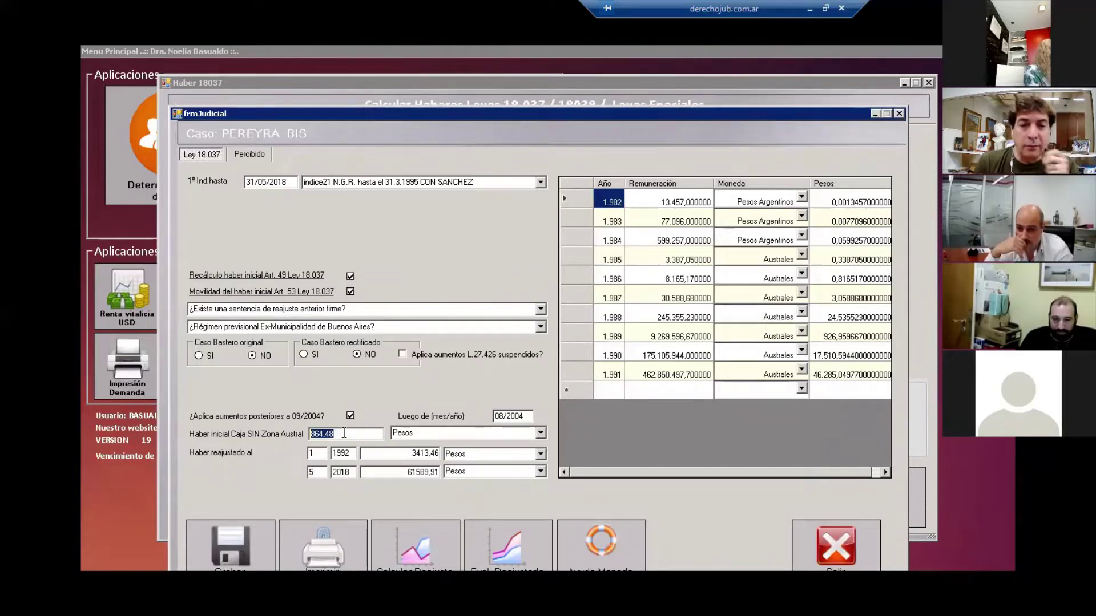
pyautogui.press('End')
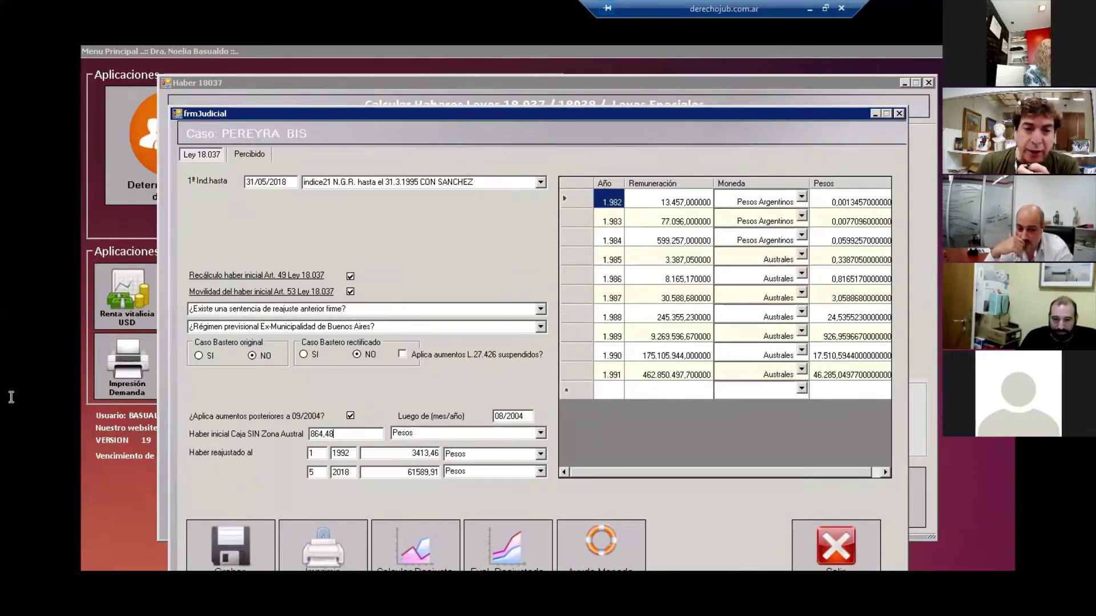
pyautogui.moveTo(336, 435); pyautogui.dragTo(310, 423)
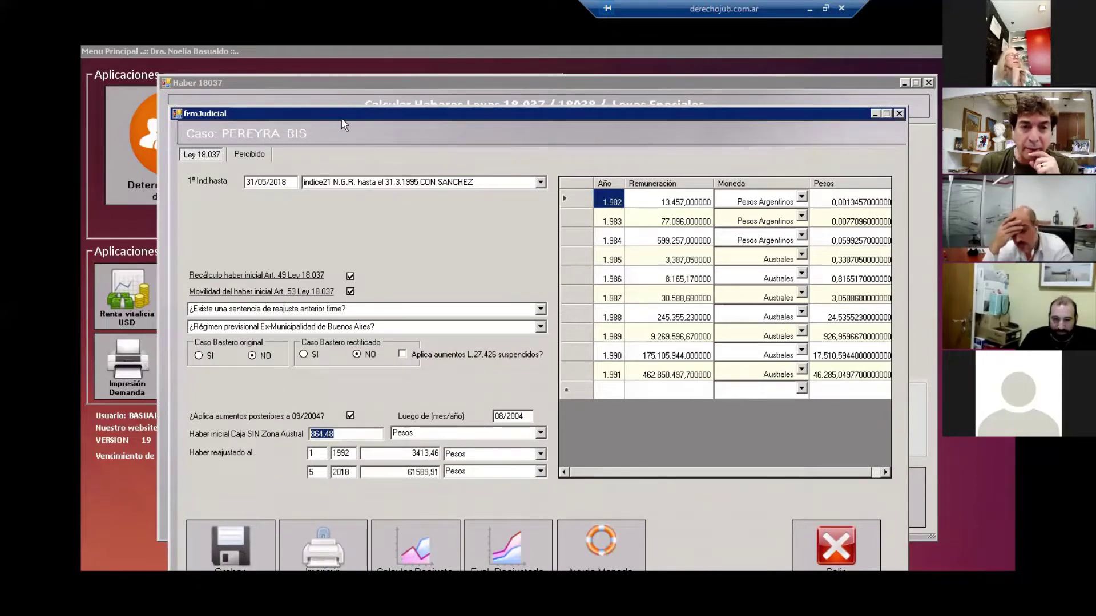
pyautogui.moveTo(341, 117); pyautogui.dragTo(317, 58)
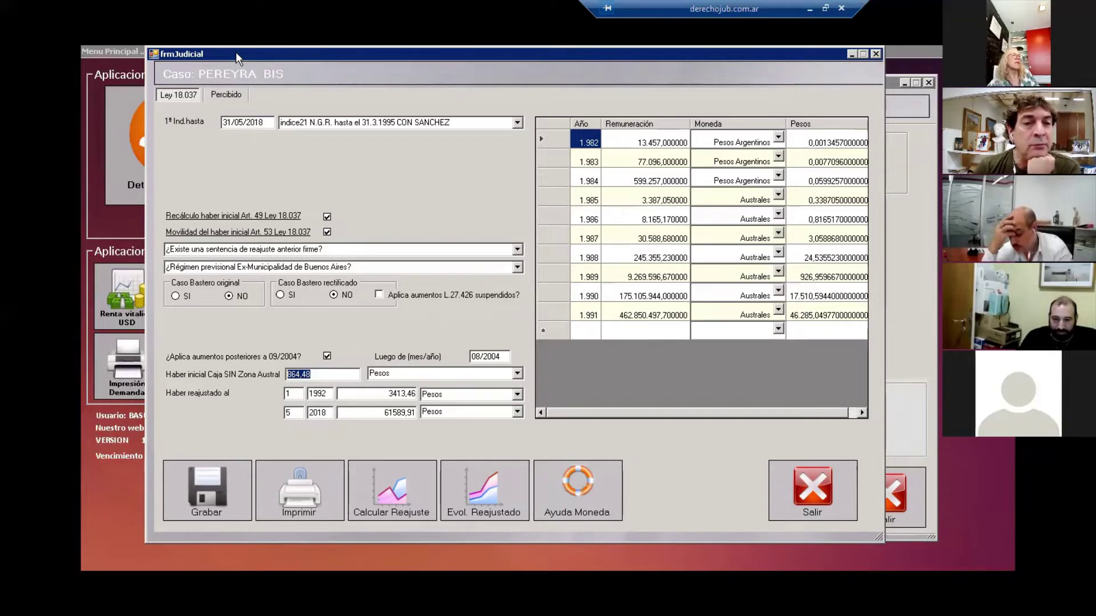
pyautogui.moveTo(236, 53); pyautogui.dragTo(237, 56)
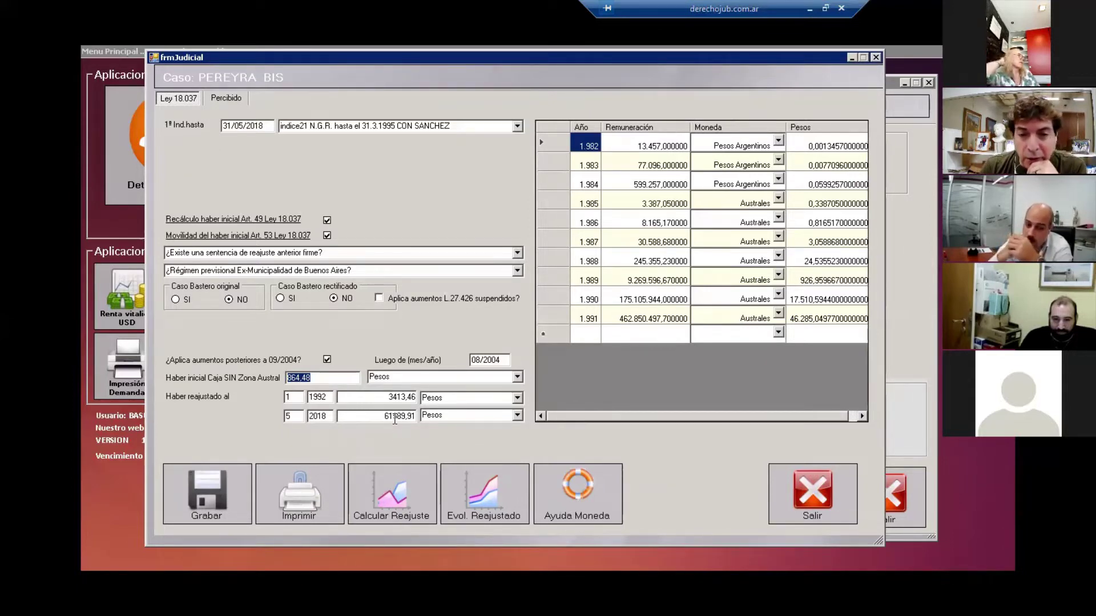
pyautogui.moveTo(394, 420); pyautogui.dragTo(386, 417)
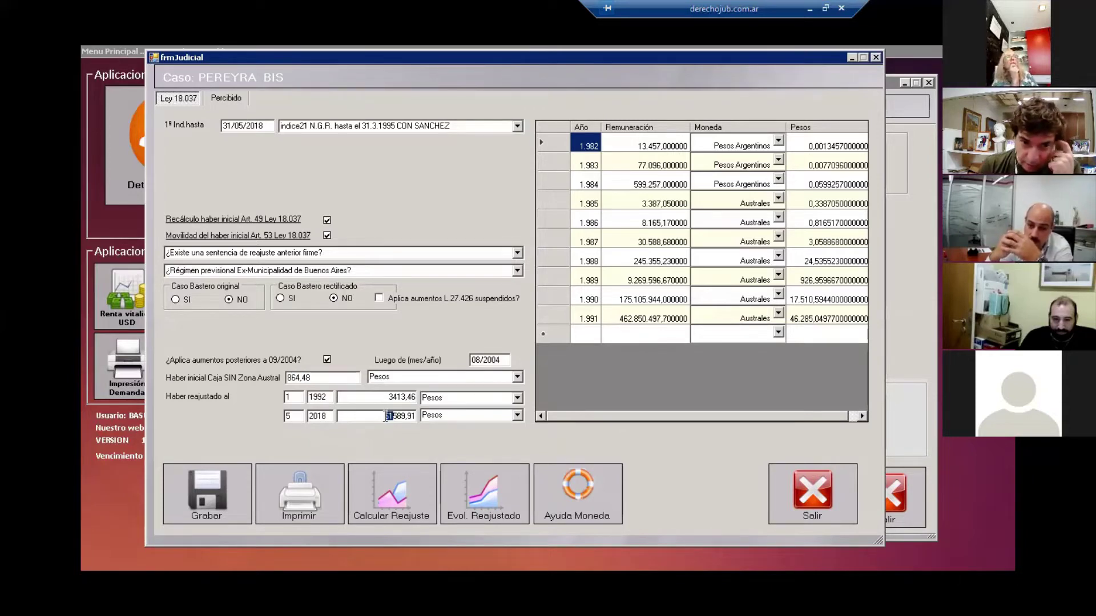
# - Review the received benefits and deduction settings, then calculate the retroactive amounts with negative differences set to zero
pyautogui.click(226, 98)
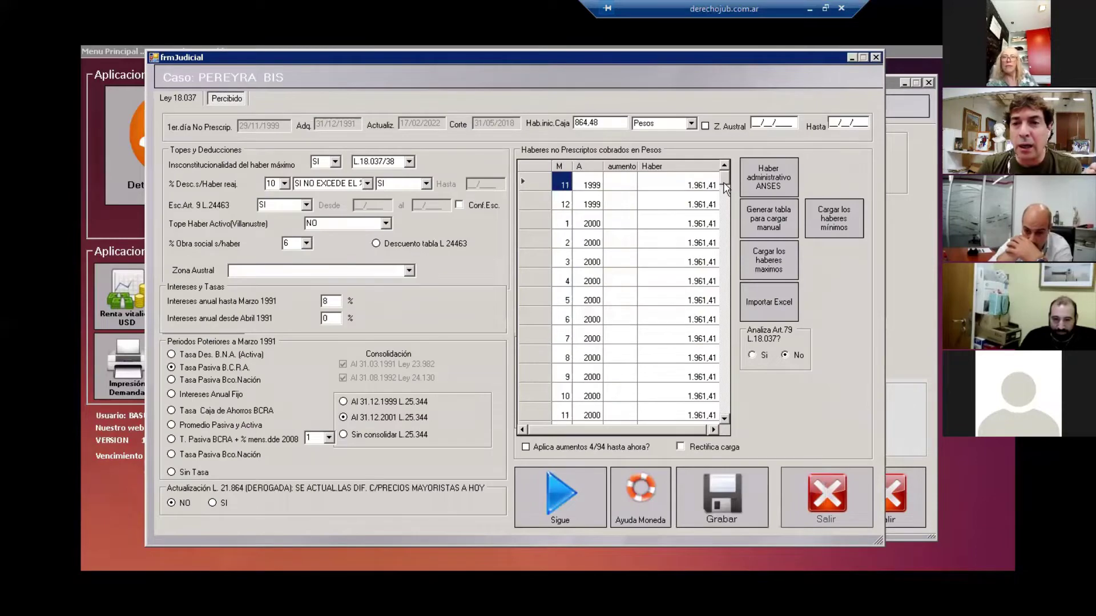
pyautogui.moveTo(723, 180); pyautogui.dragTo(742, 130)
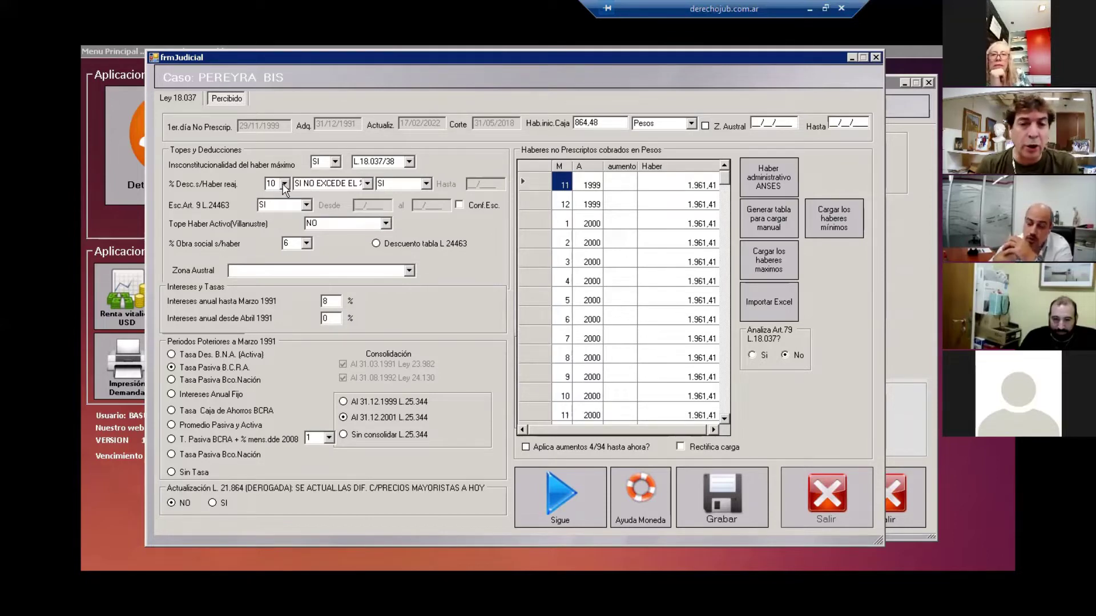
pyautogui.click(552, 515)
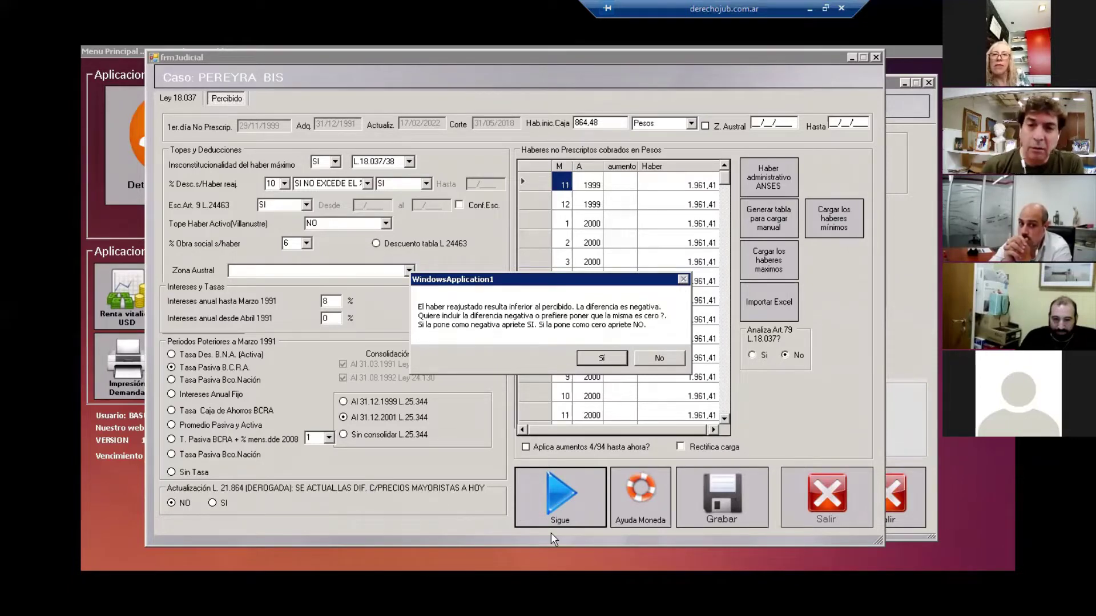
pyautogui.click(675, 360)
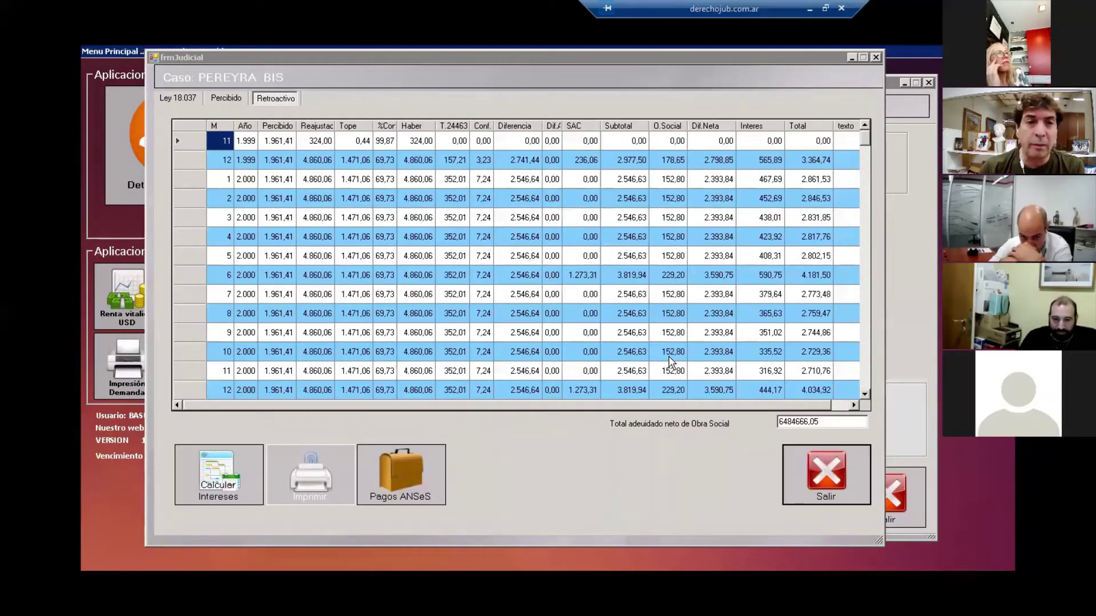
# - Return to the received-benefit settings and set Esc. Art. 9 L.24463 to NO
pyautogui.click(226, 98)
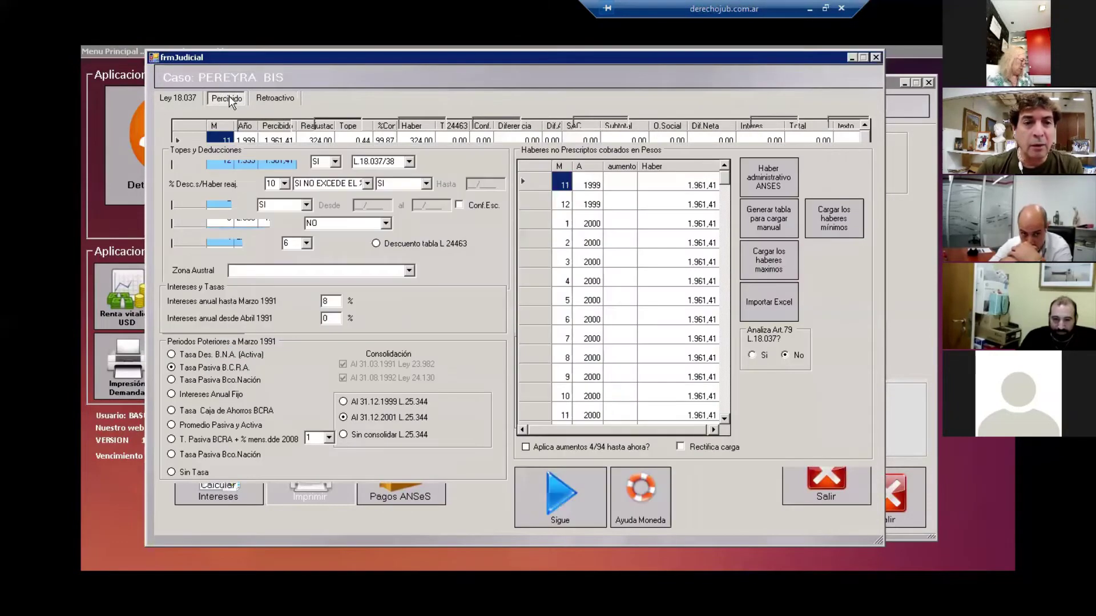
pyautogui.click(305, 205)
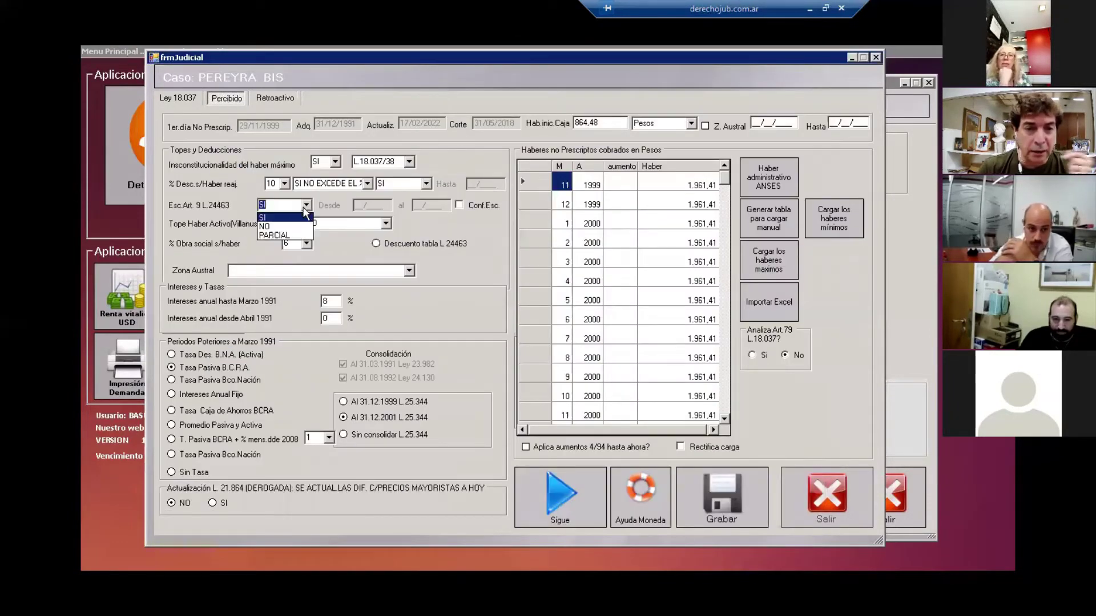
pyautogui.click(269, 227)
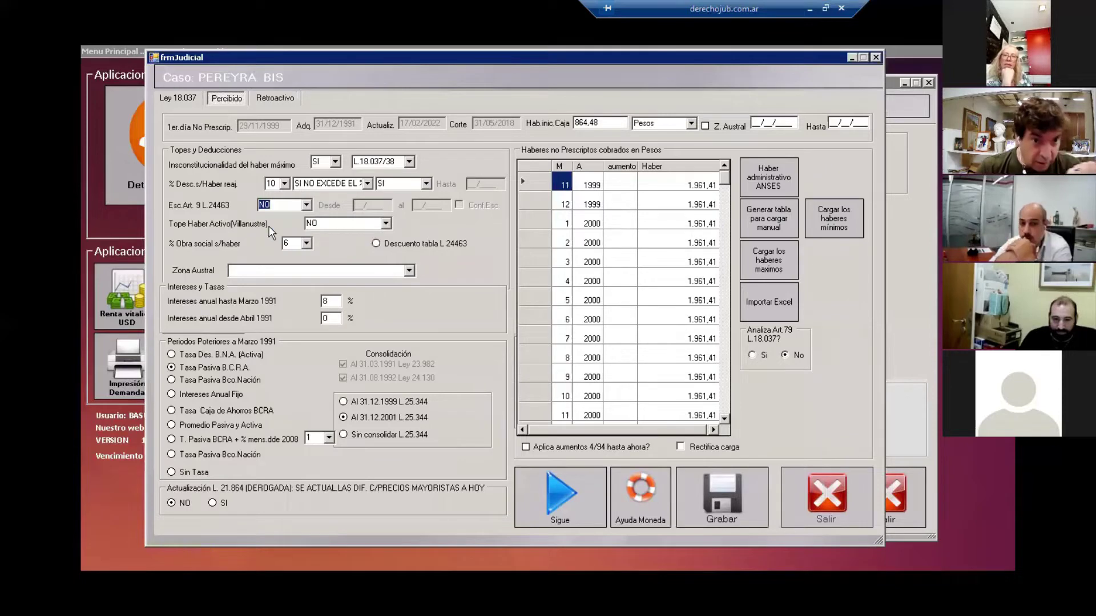
# - Set the received benefit for November 1999 to 130,76 and recalculate the retroactive amounts
pyautogui.click(694, 188)
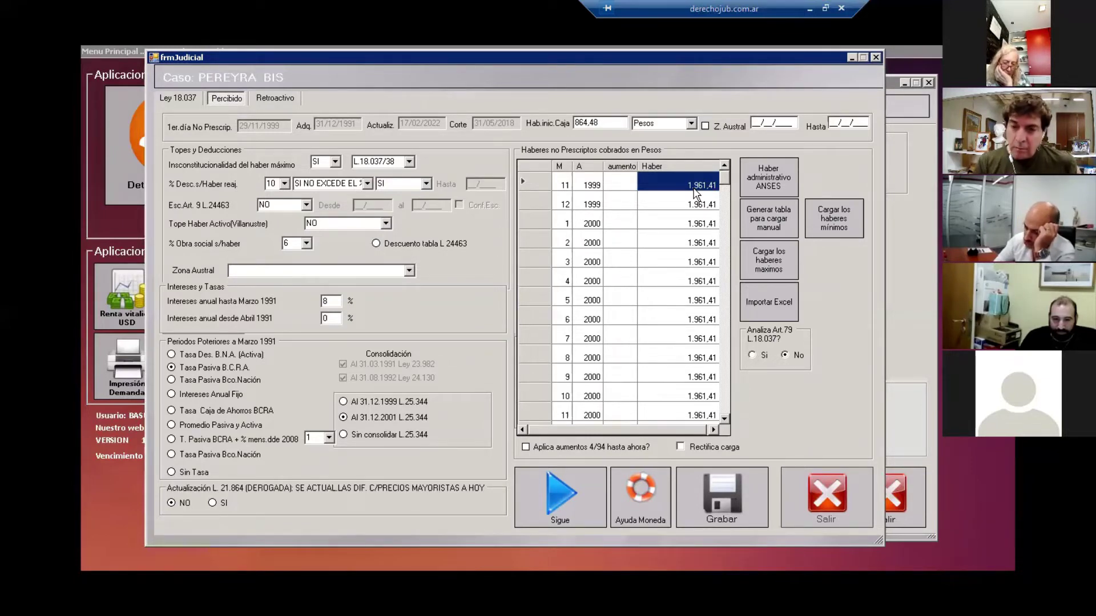
pyautogui.write('130,78')
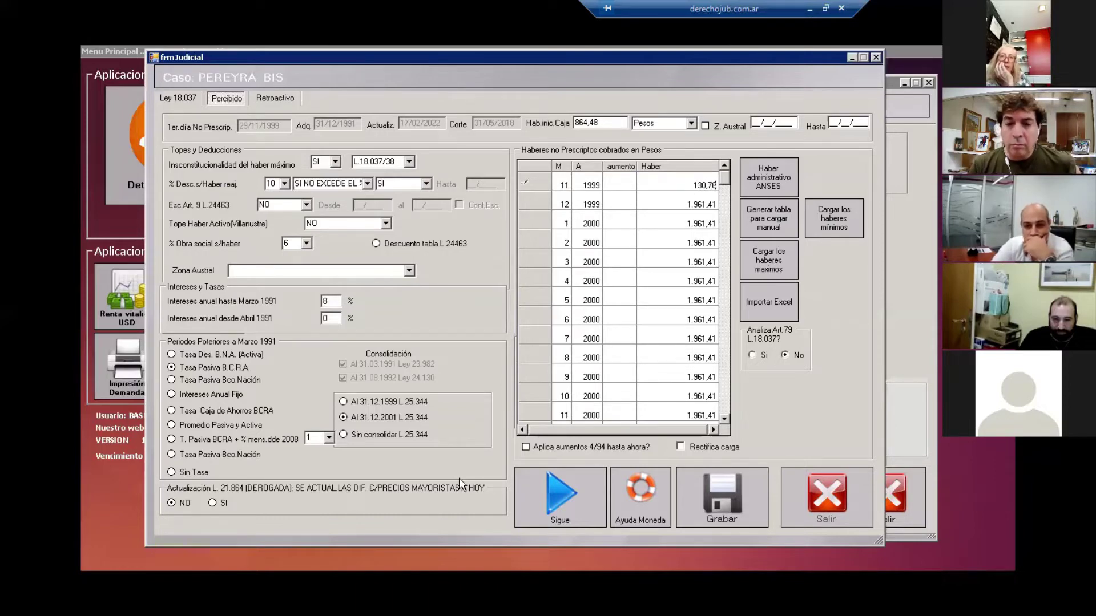
pyautogui.click(554, 507)
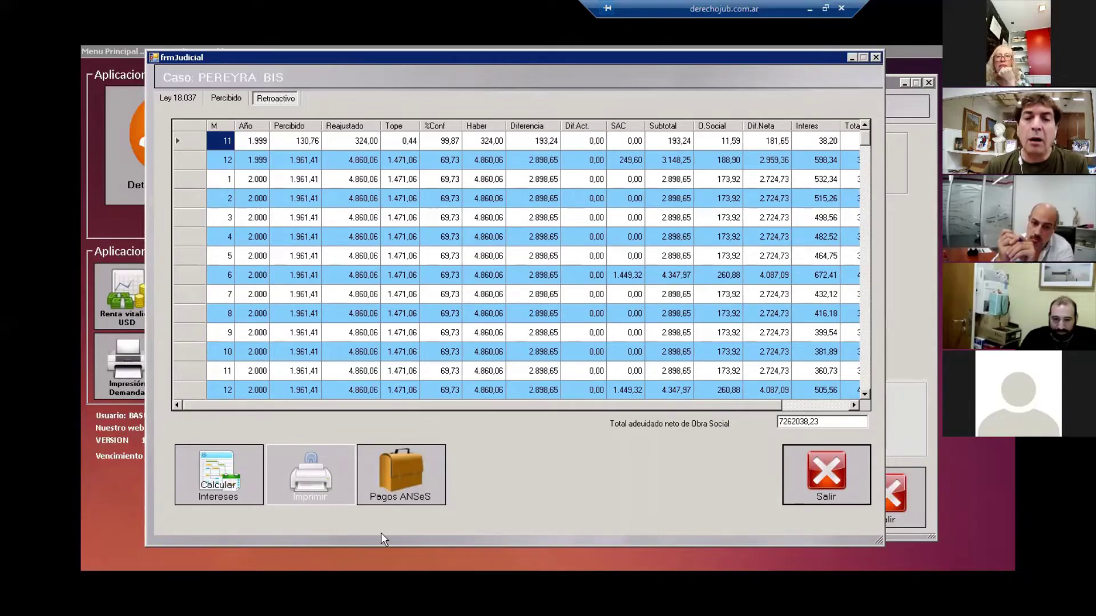
# - In the ANSeS payments for Ley 25.344, select S.IV bonds, enable Fallo Delfino and set the rate to Tasa de la sentencia
pyautogui.click(395, 496)
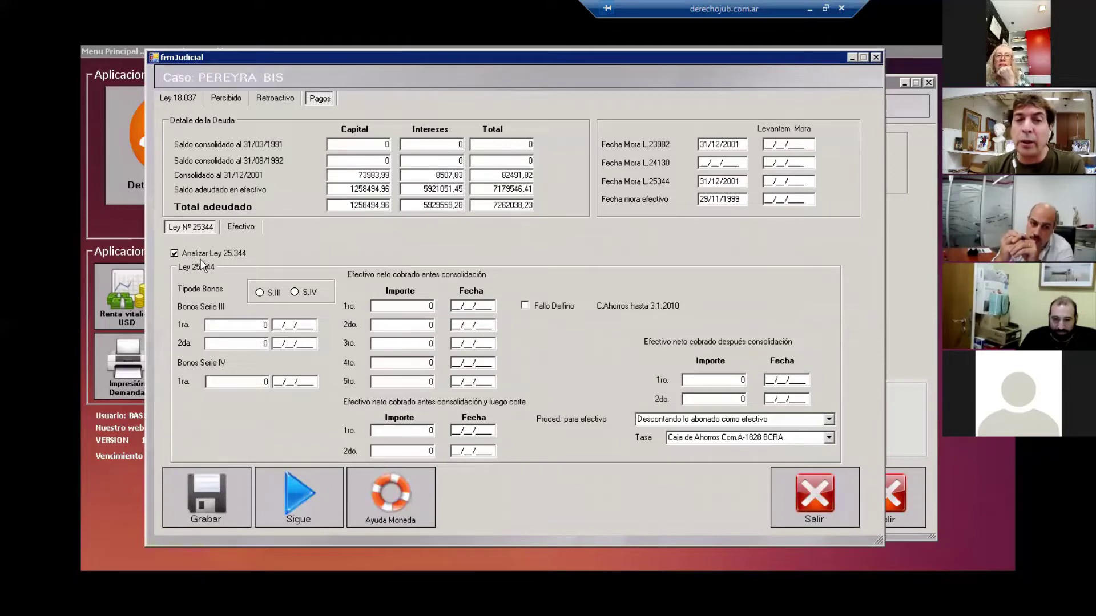
pyautogui.click(295, 292)
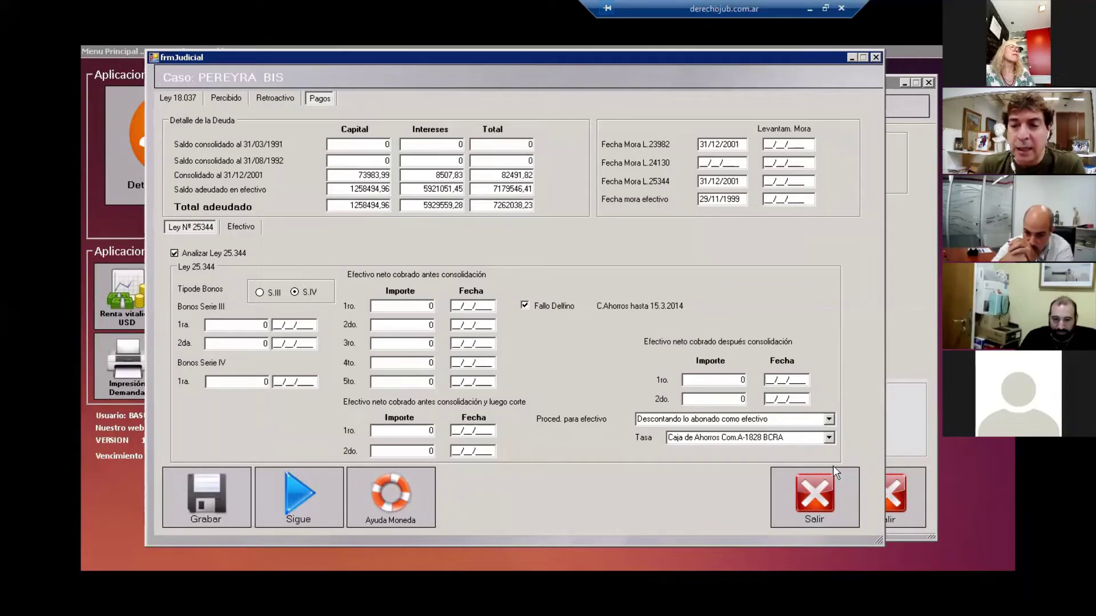
pyautogui.click(828, 439)
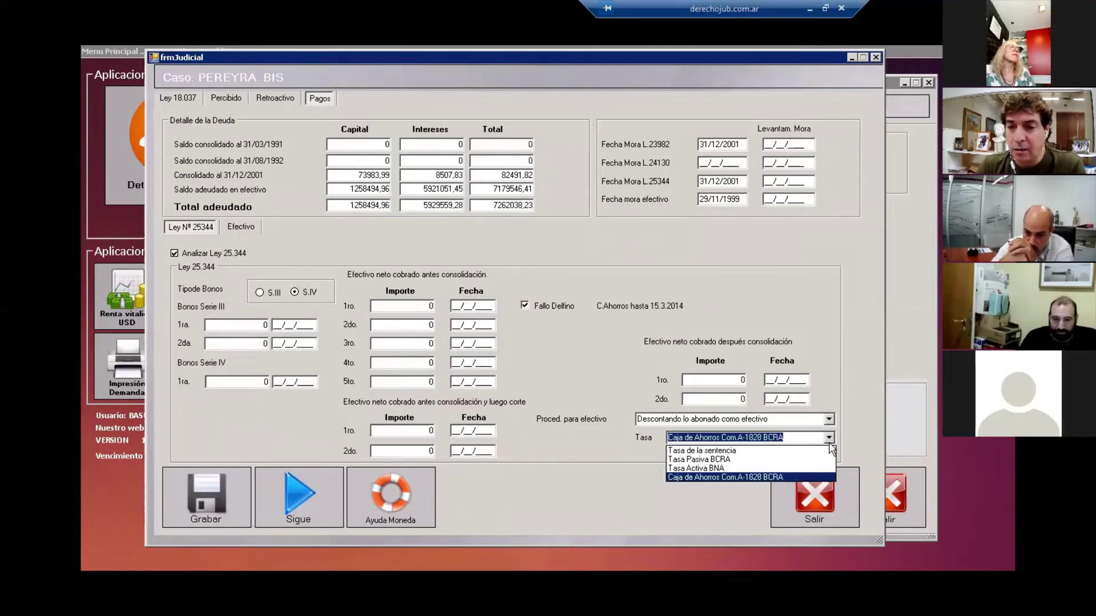
pyautogui.click(679, 451)
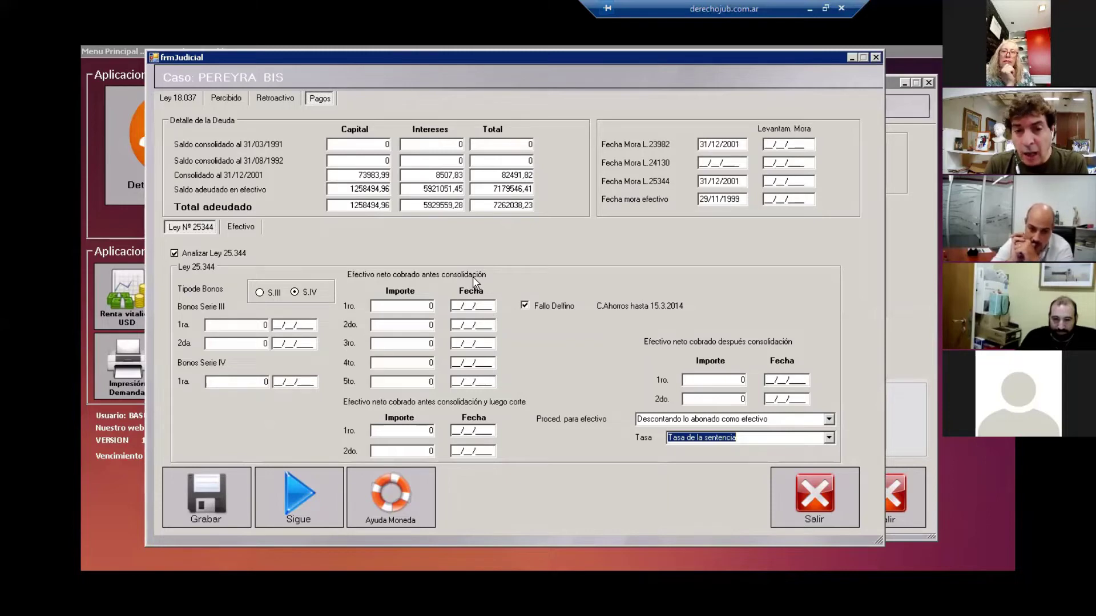
# - Examine the first amount and date fields for net cash collected before consolidation with later cutoff and after consolidation
pyautogui.click(385, 429)
pyautogui.click(453, 431)
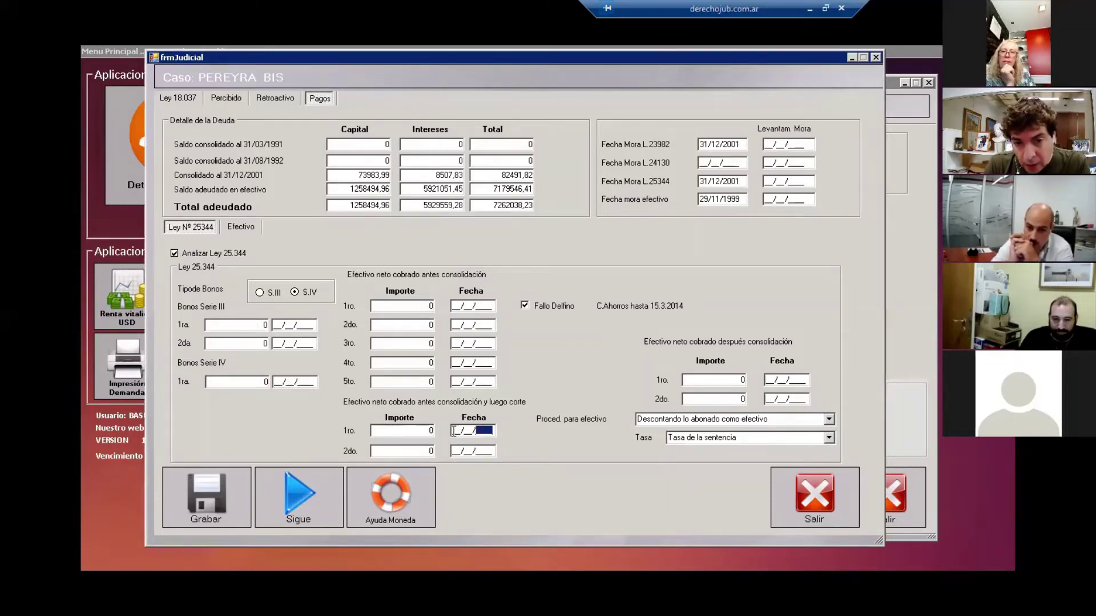
pyautogui.hotkey('shift', 'Tab')
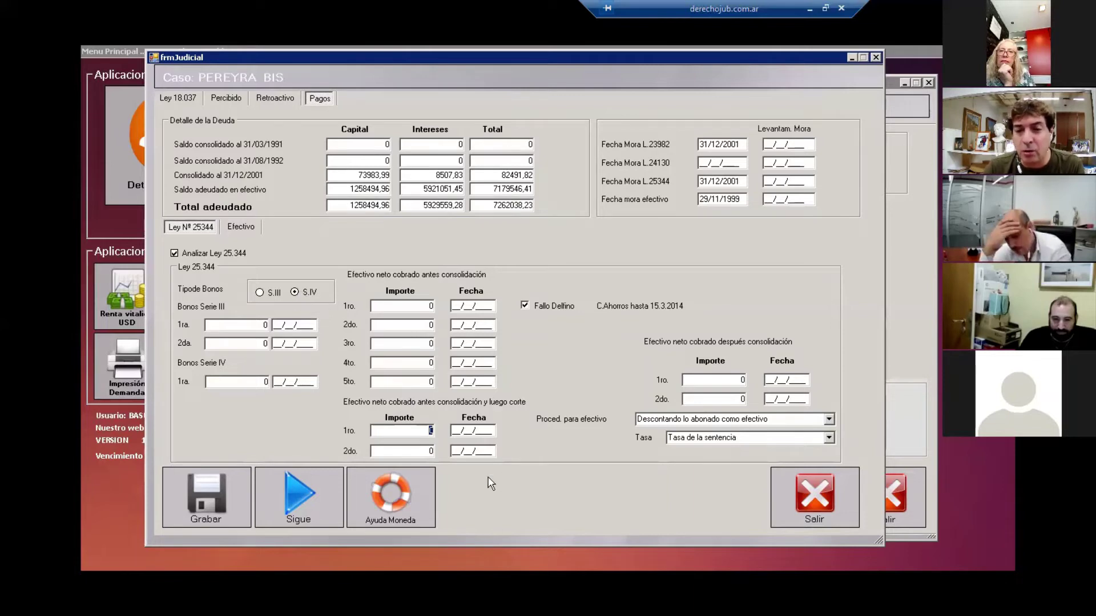
pyautogui.click(740, 378)
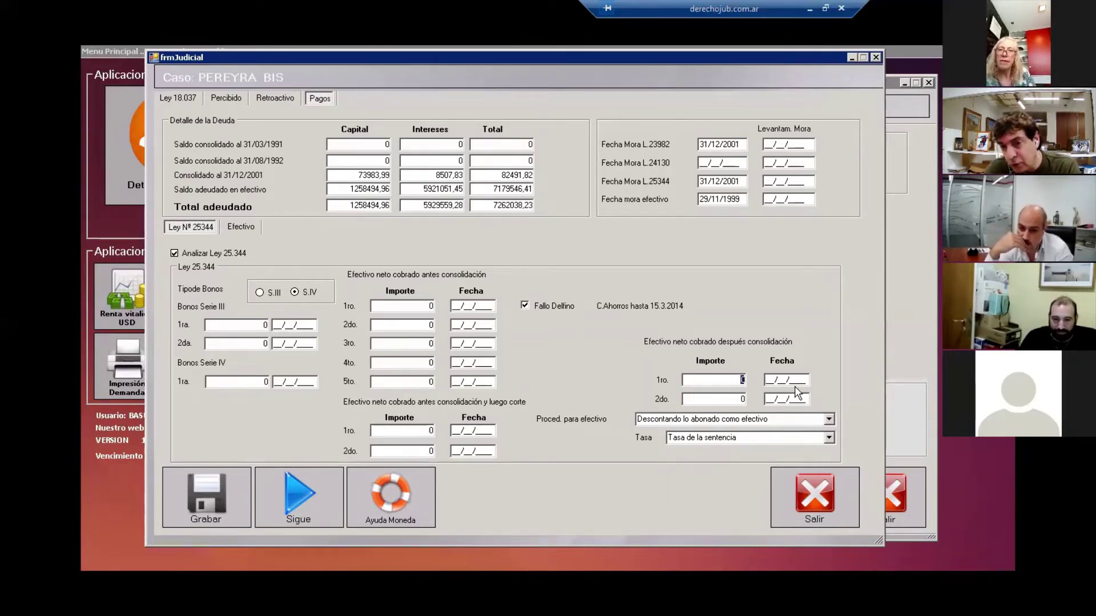
pyautogui.press('Tab')
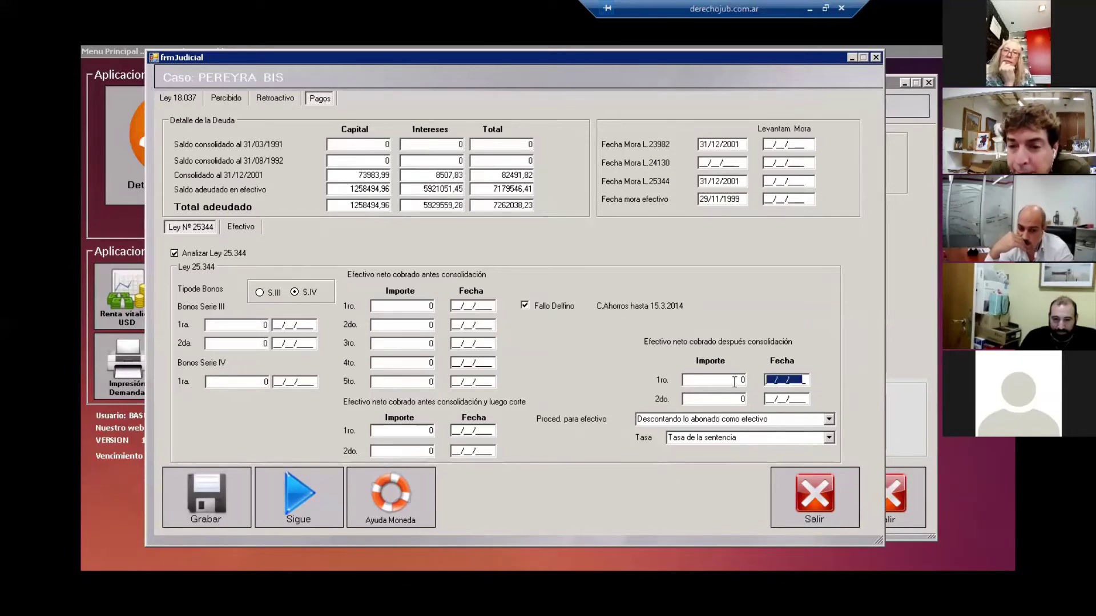
pyautogui.click(734, 381)
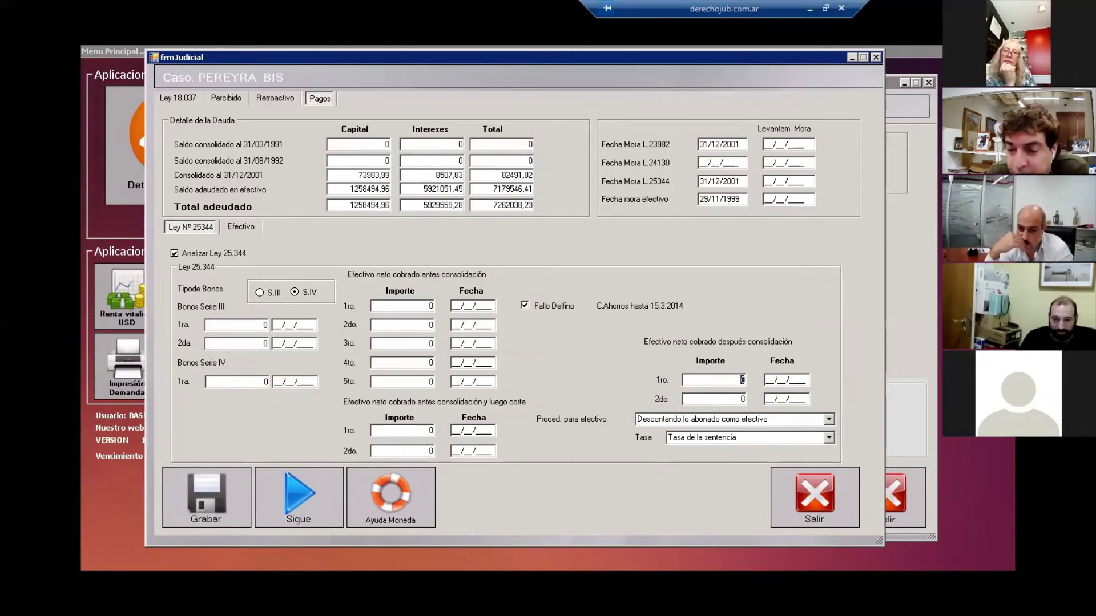
# - Enter 22371 dated 01/04/2007 as the first net cash collected after consolidation and calculate the payments
pyautogui.write('22371')
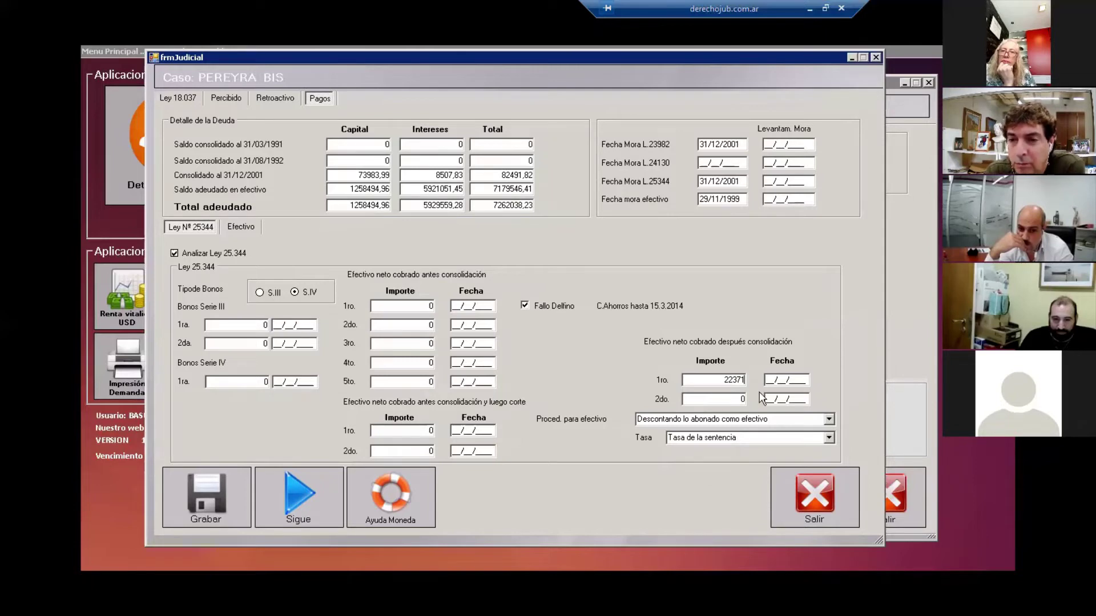
pyautogui.press('Tab')
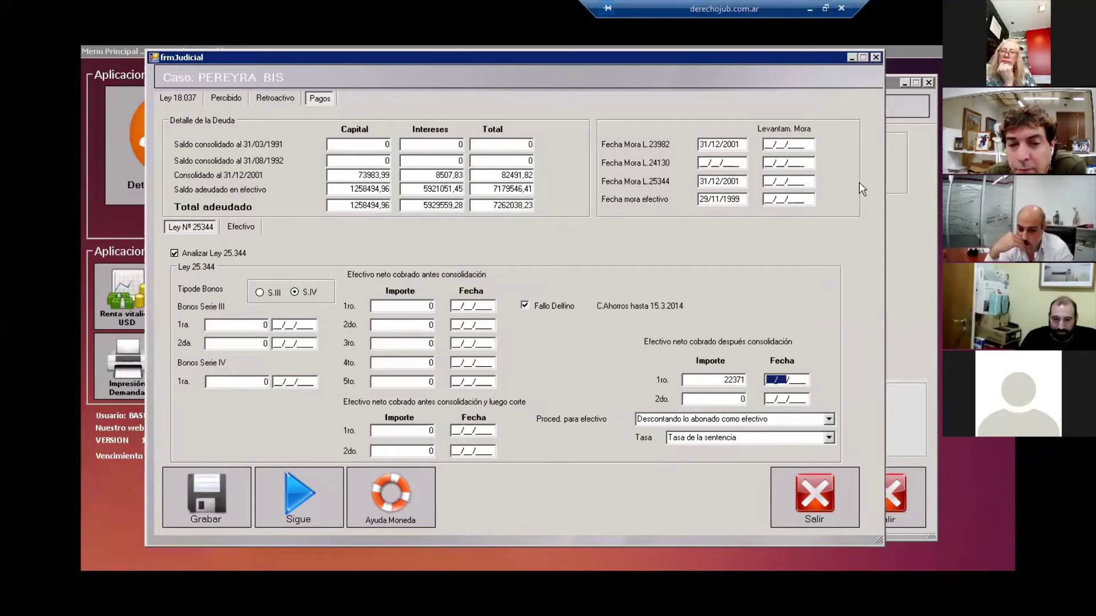
pyautogui.write('01/04')
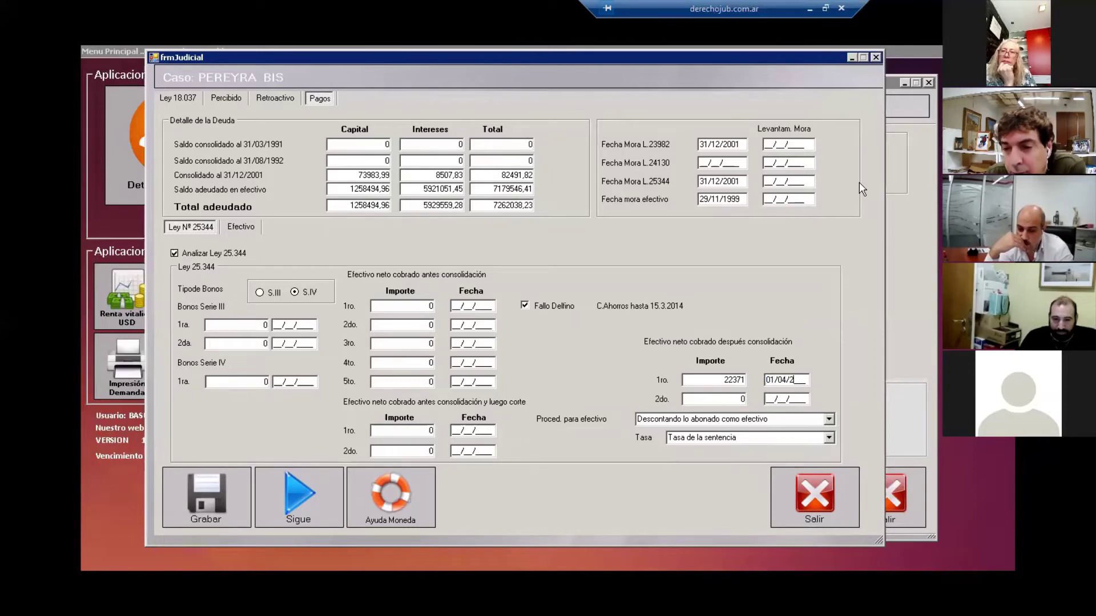
pyautogui.write('/2007')
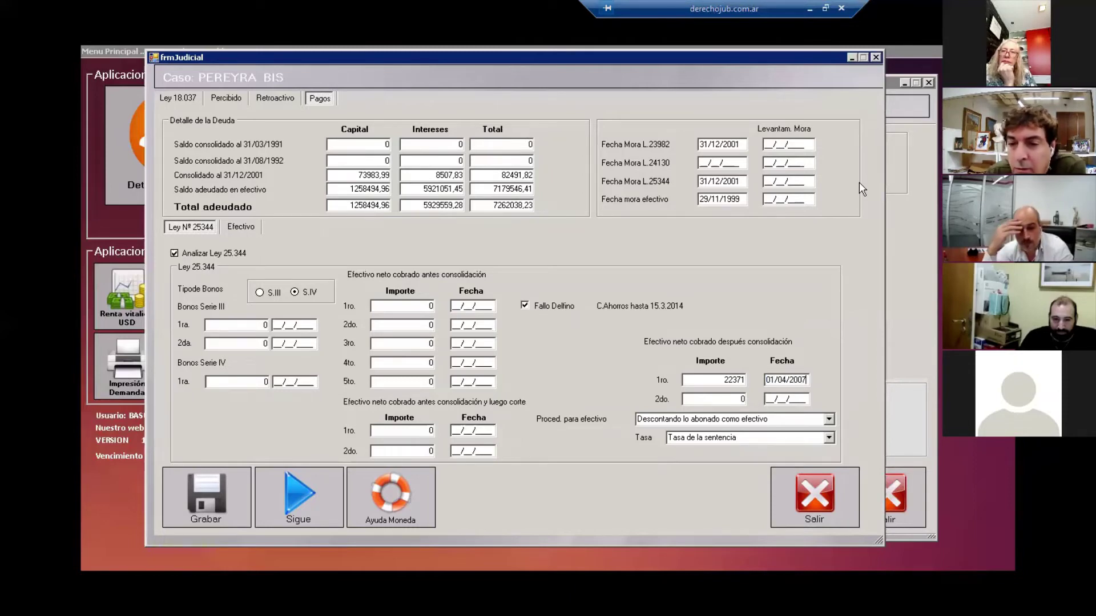
pyautogui.click(307, 499)
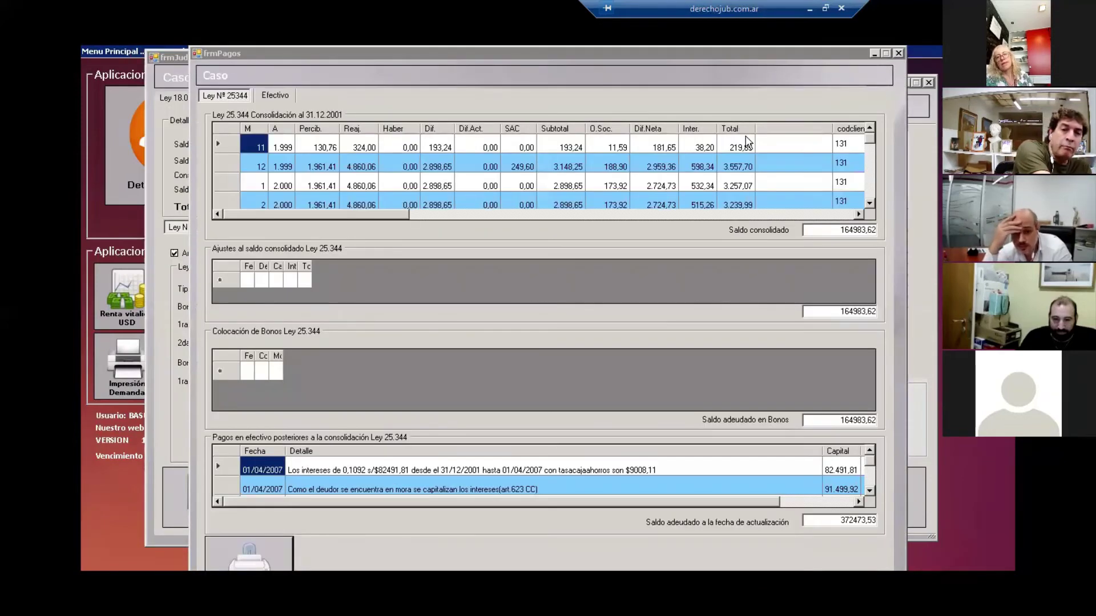
# - Examine the consolidated balance for Ley 25.344 and the detail entries of the cash payments after consolidation
pyautogui.click(854, 226)
pyautogui.doubleClick(854, 227)
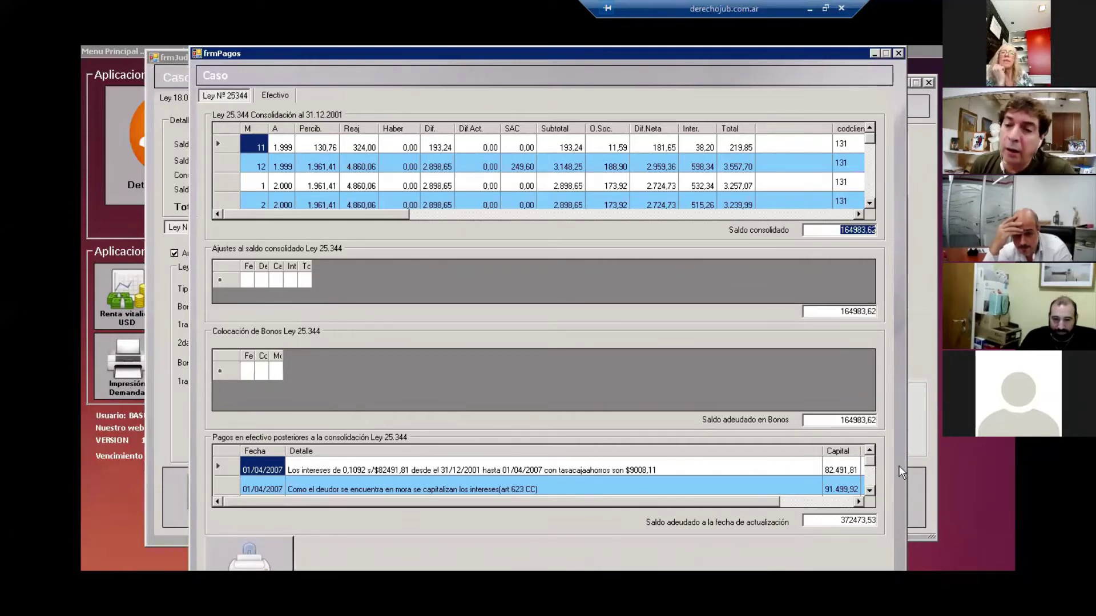
pyautogui.click(869, 490)
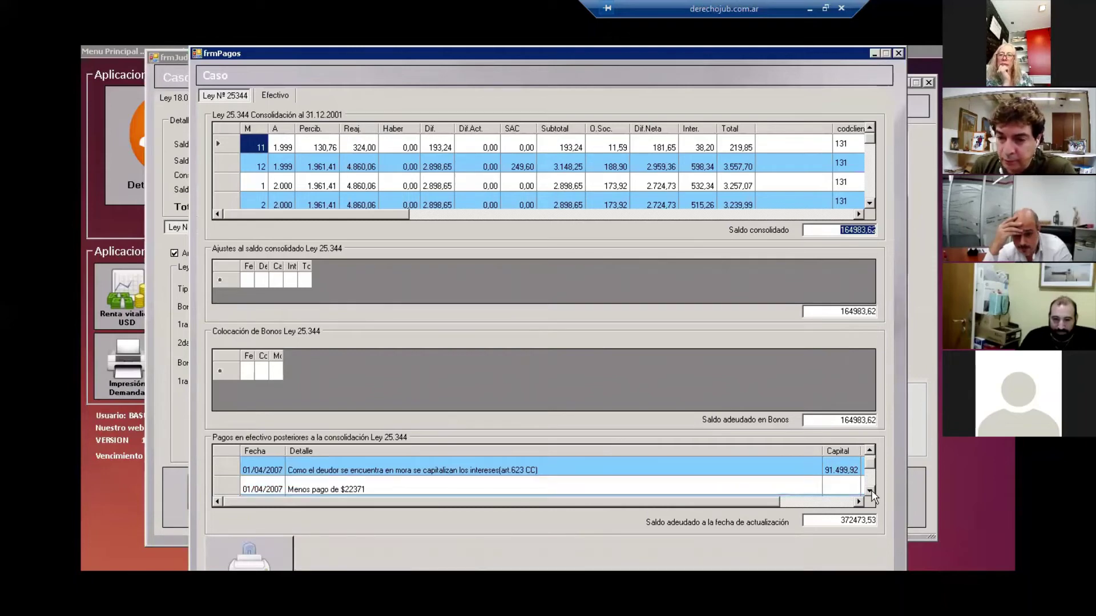
pyautogui.click(869, 490)
pyautogui.click(869, 490)
pyautogui.click(870, 490)
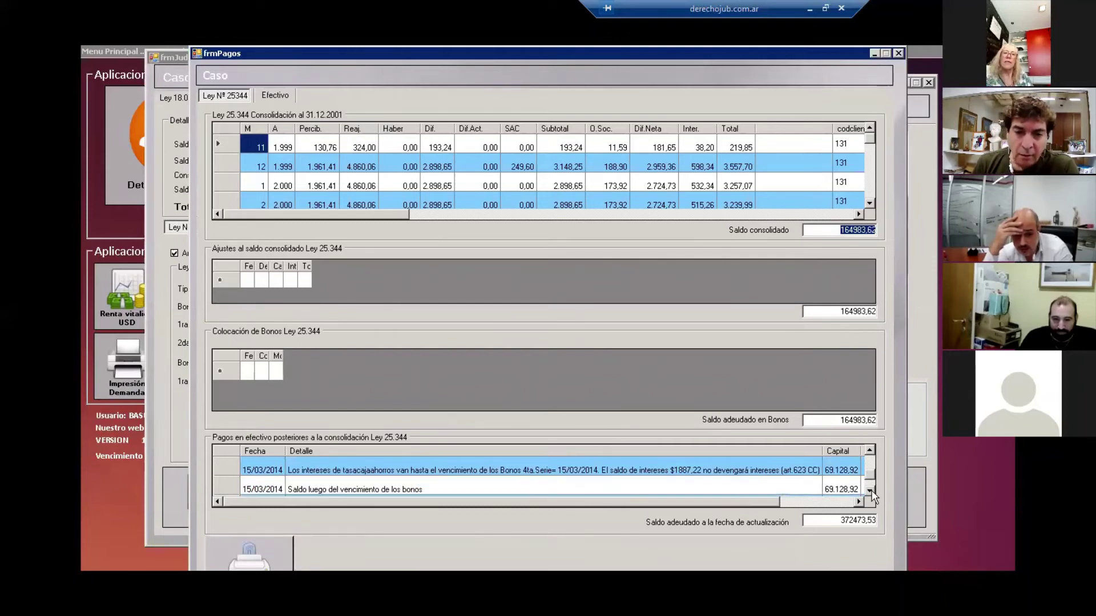
pyautogui.click(870, 491)
pyautogui.click(870, 491)
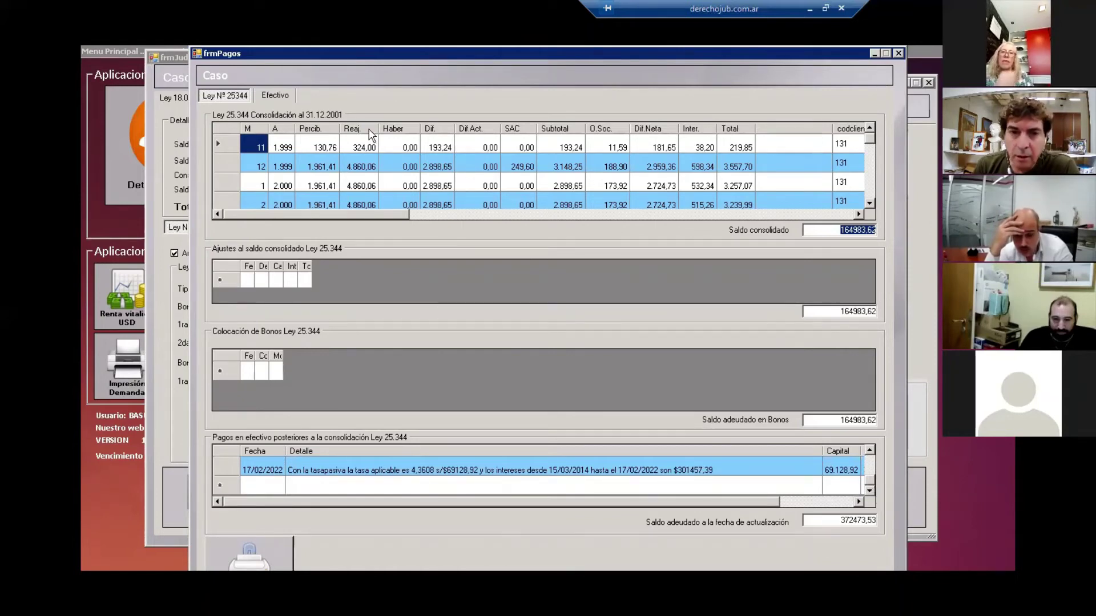
# - Review the capital, interest and total columns of the post-consolidation payment entries, focusing on the deduction of the 22371 payment
pyautogui.moveTo(349, 51); pyautogui.dragTo(330, 51)
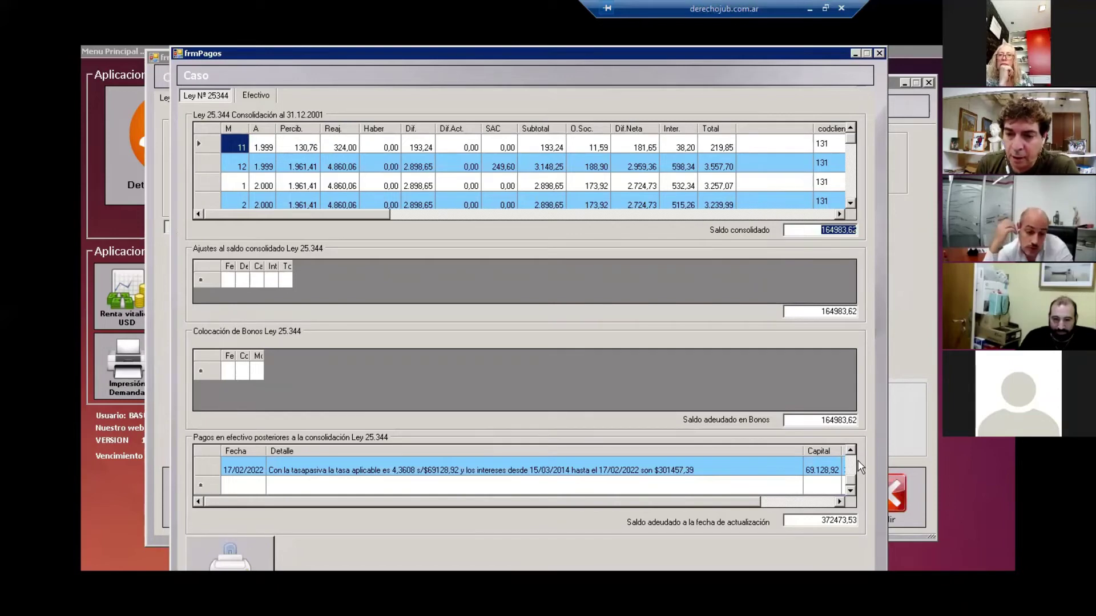
pyautogui.scroll(3, 831, 516)
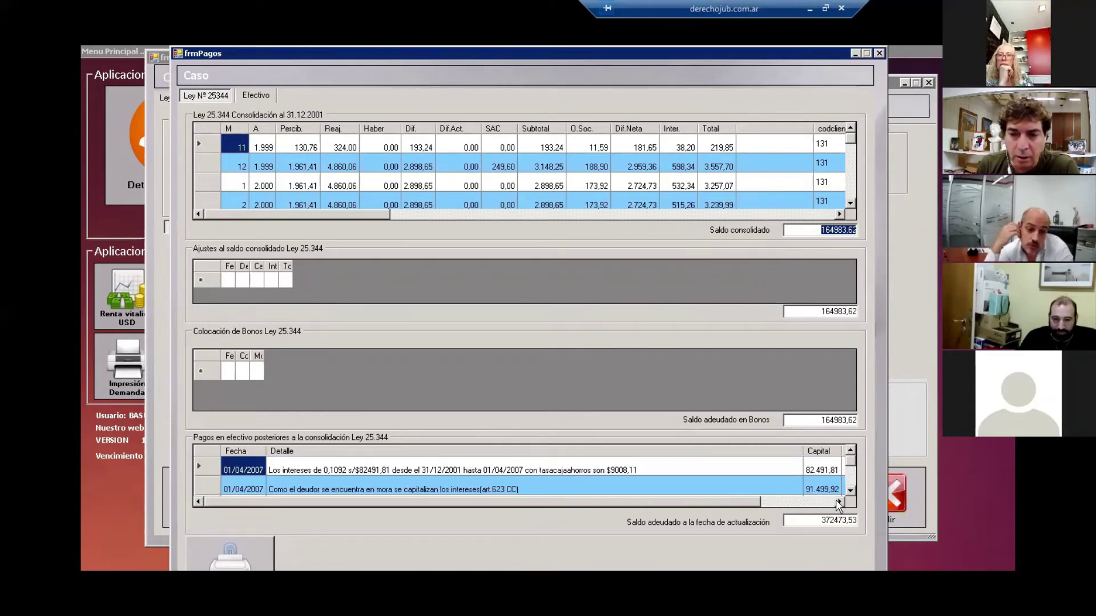
pyautogui.click(838, 502)
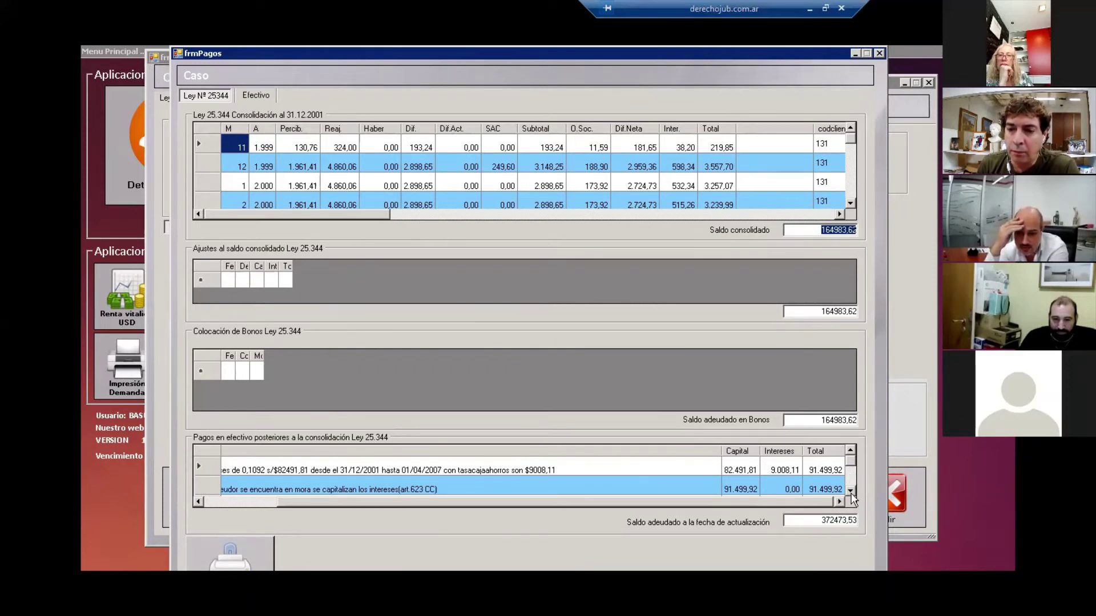
pyautogui.click(850, 490)
pyautogui.click(850, 490)
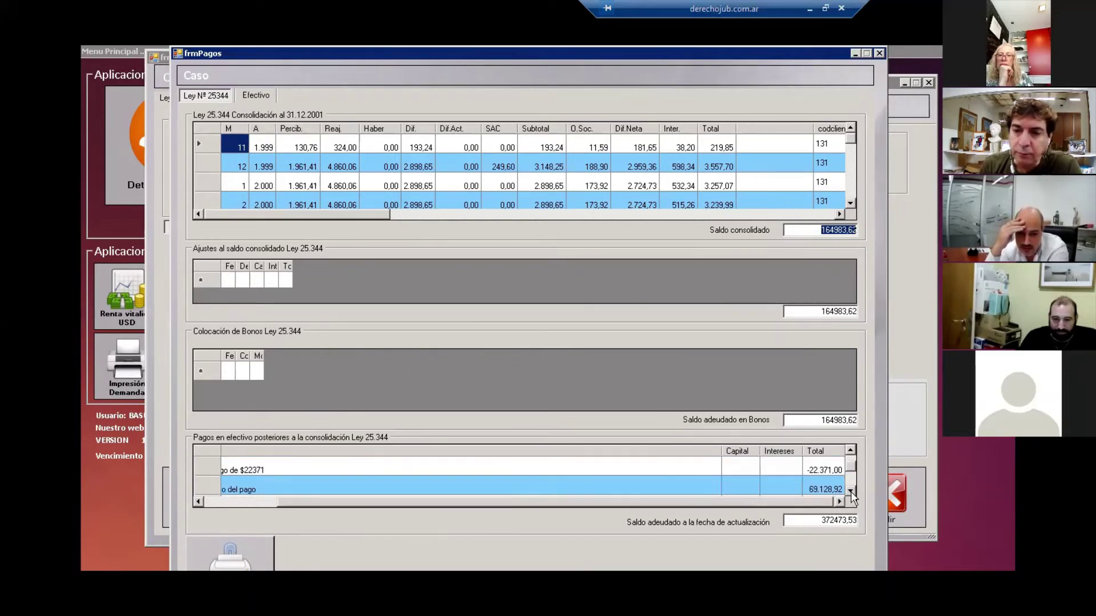
pyautogui.click(232, 469)
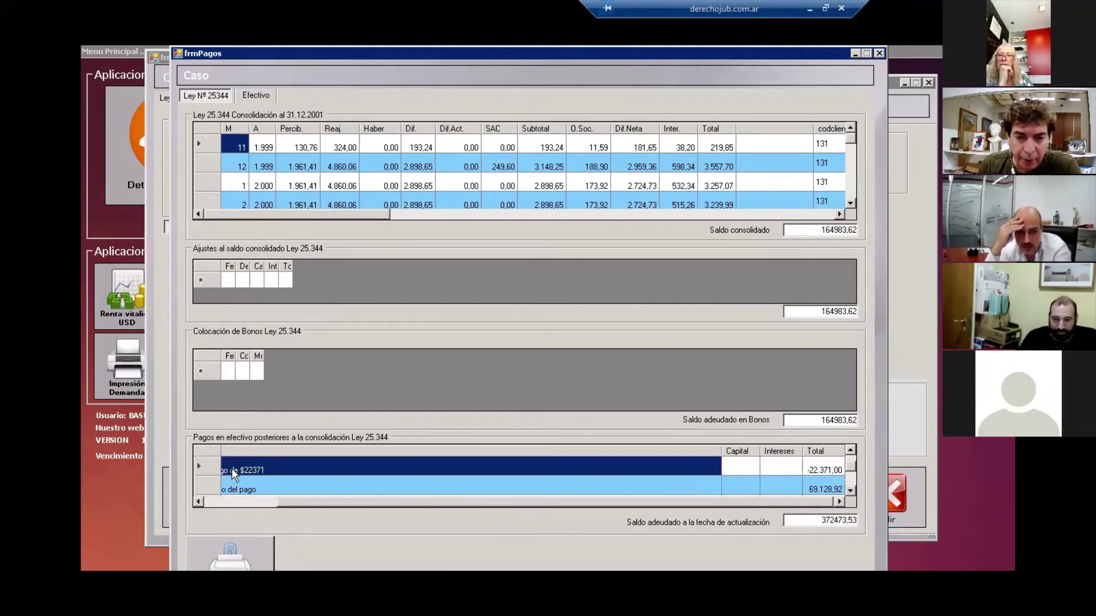
pyautogui.click(241, 503)
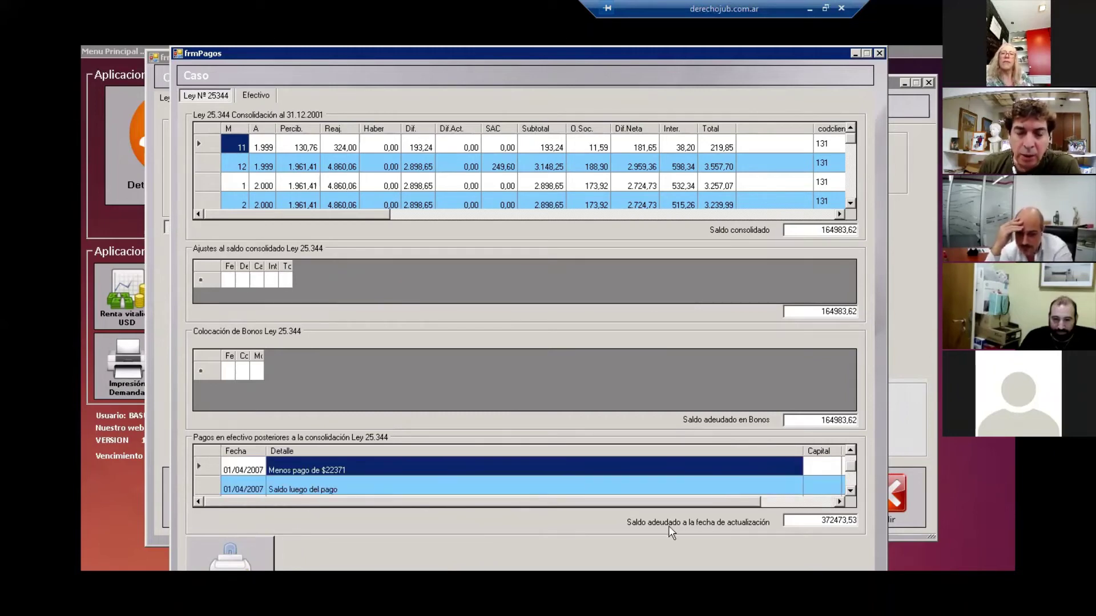
pyautogui.click(838, 501)
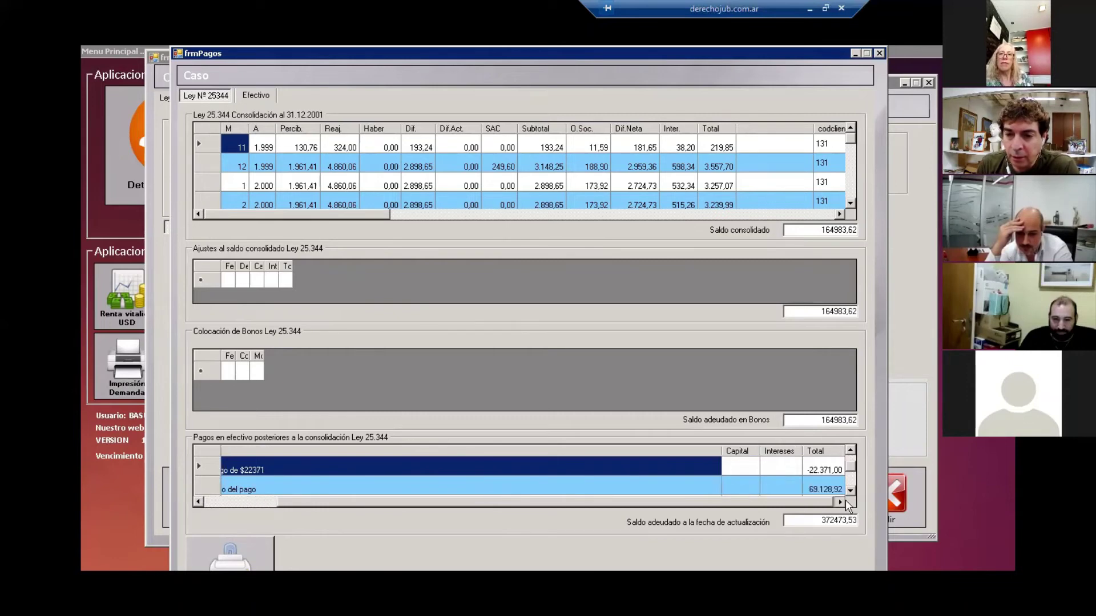
pyautogui.click(839, 501)
pyautogui.click(834, 470)
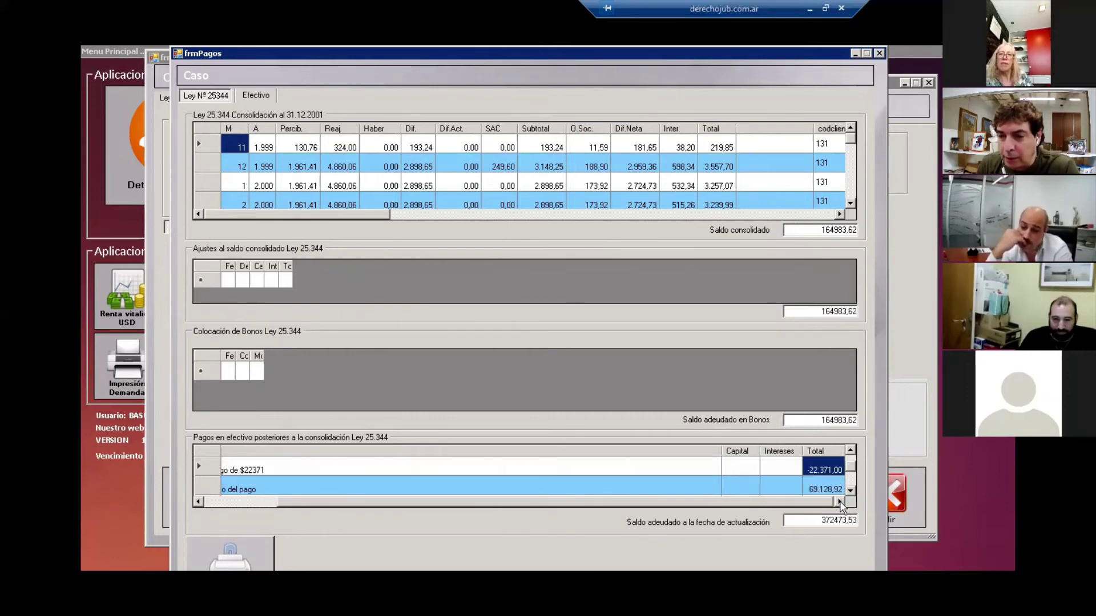
# - Check the savings-rate interest entries up to 15/03/2014 and the balance owed at the update date
pyautogui.click(851, 491)
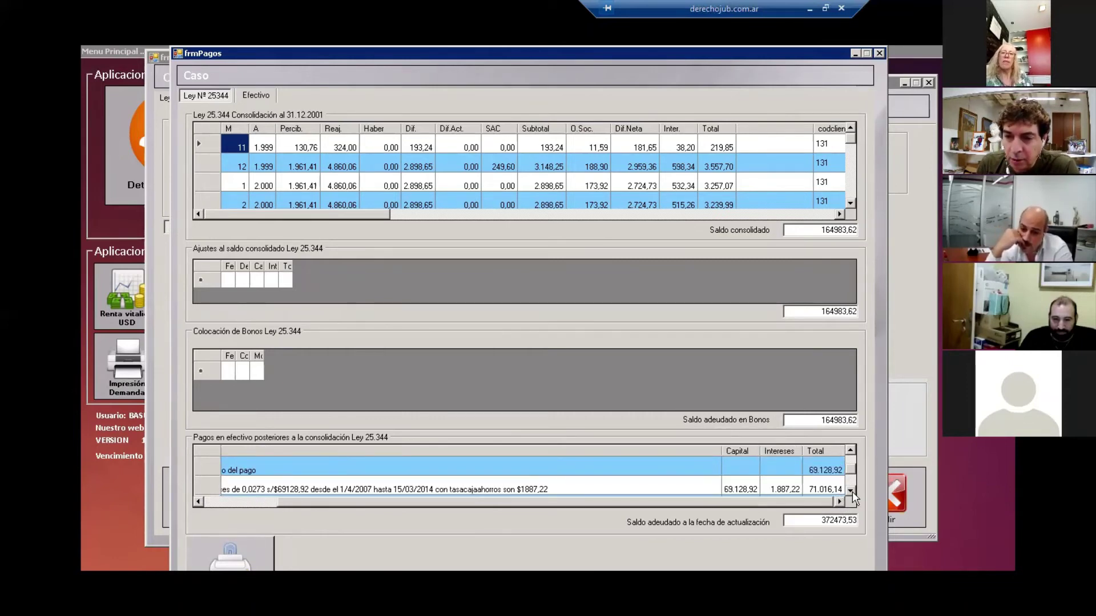
pyautogui.click(850, 491)
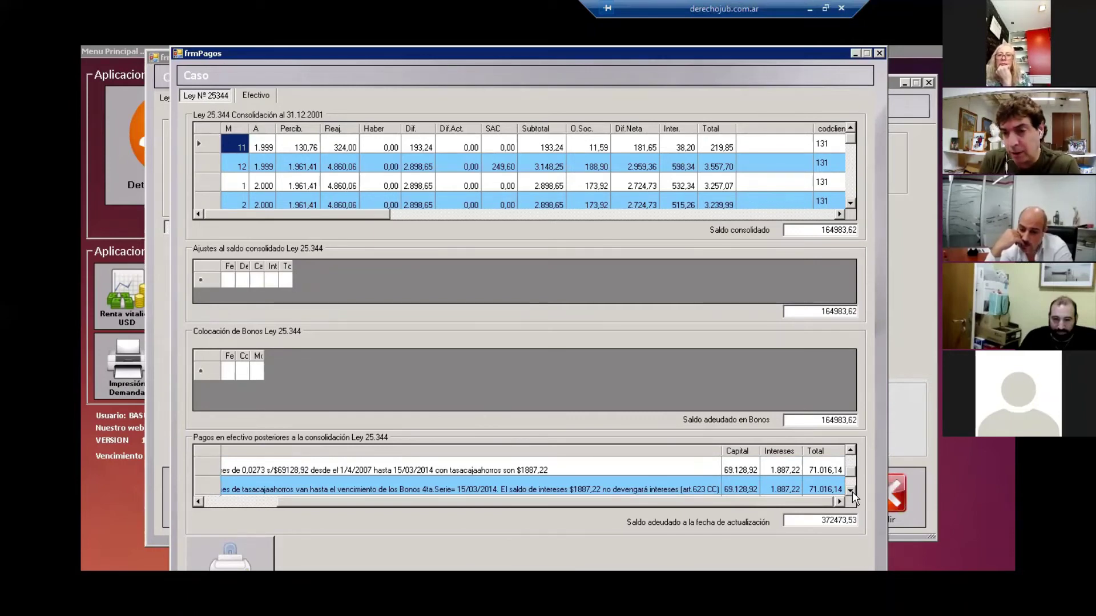
pyautogui.moveTo(813, 519); pyautogui.dragTo(867, 519)
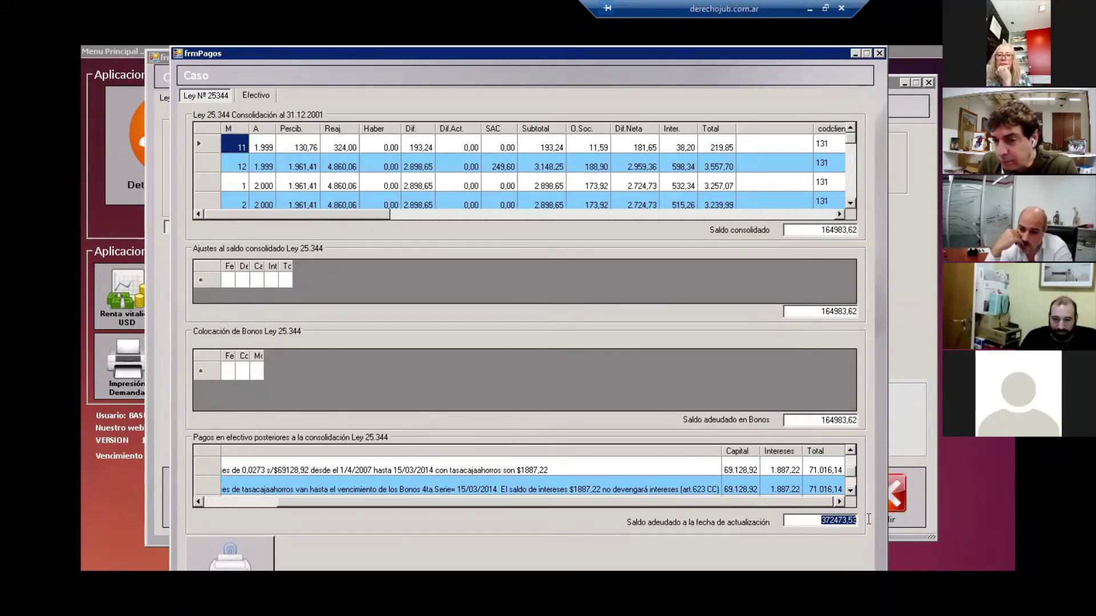
pyautogui.click(836, 519)
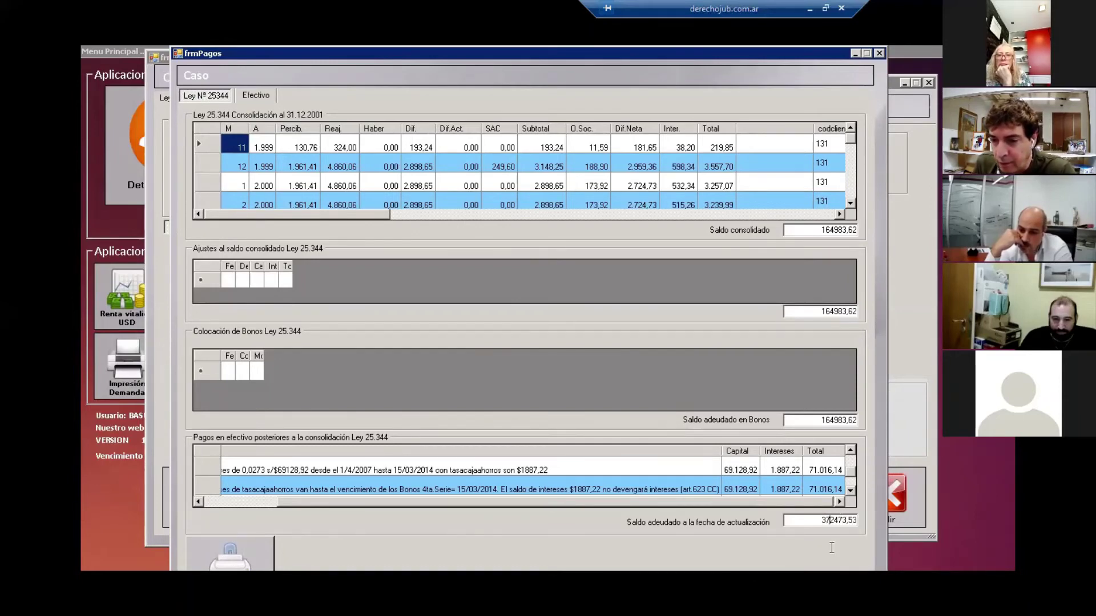
pyautogui.moveTo(833, 521); pyautogui.dragTo(546, 452)
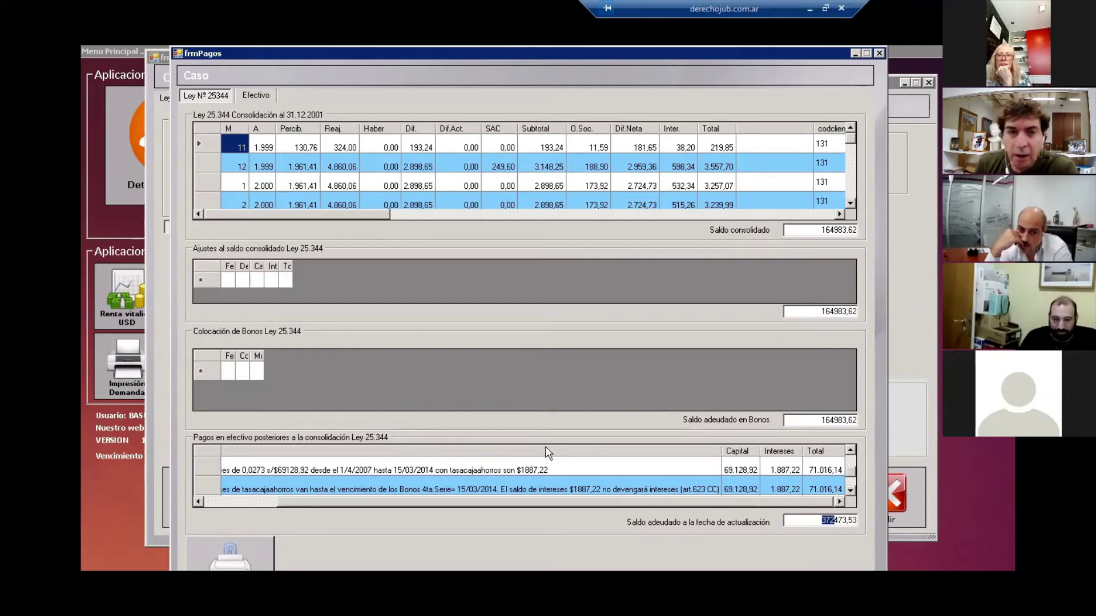
# - Review the monthly cash debt after 31.12.2001 and return from the payment results to the payment settings
pyautogui.click(266, 93)
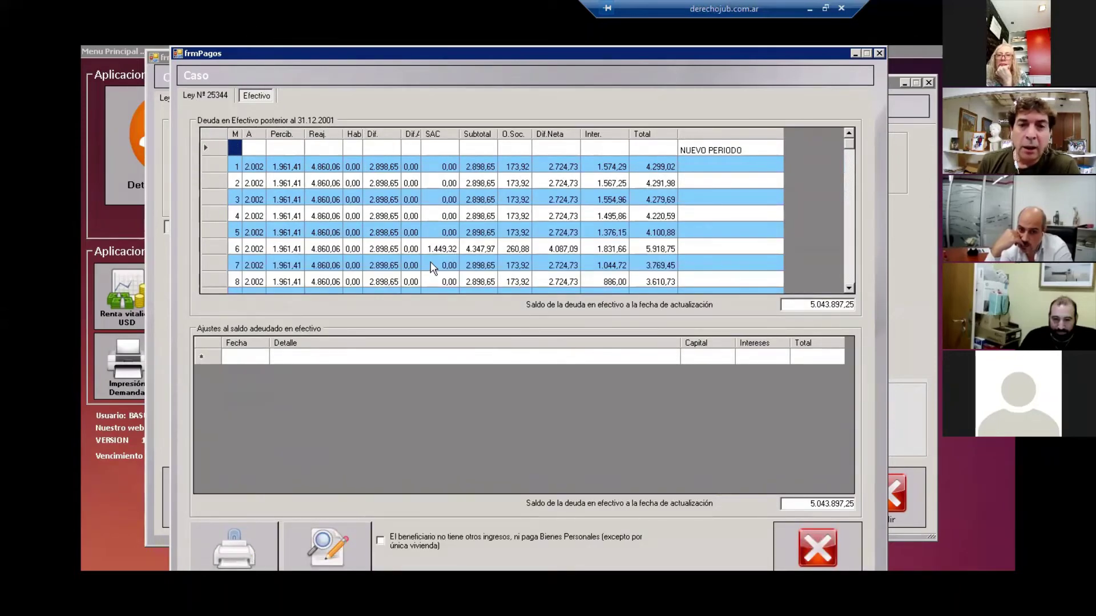
pyautogui.moveTo(848, 144); pyautogui.dragTo(863, 267)
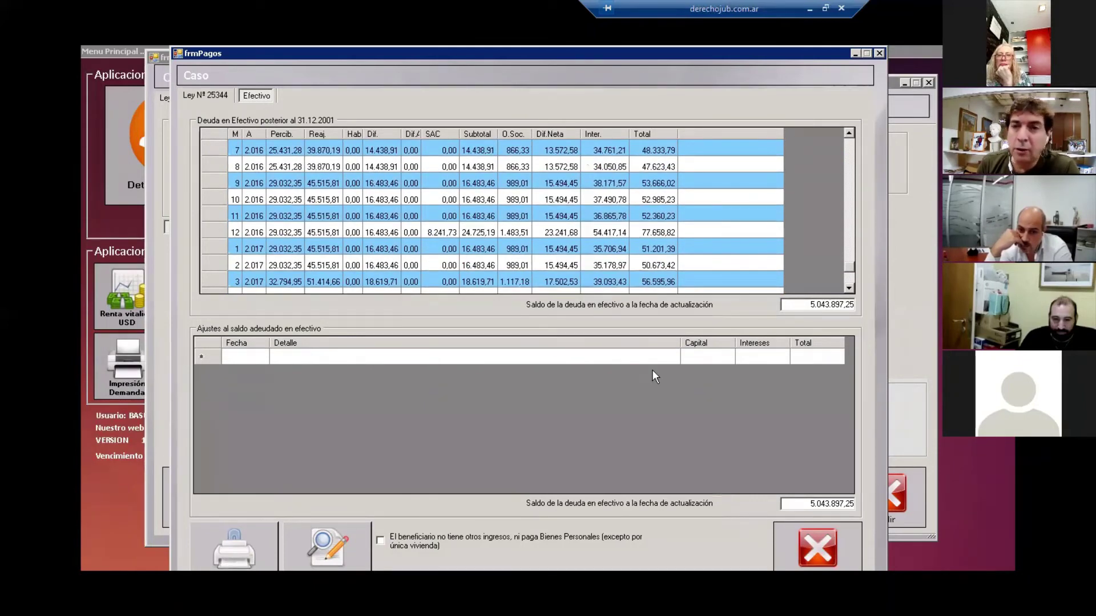
pyautogui.click(871, 52)
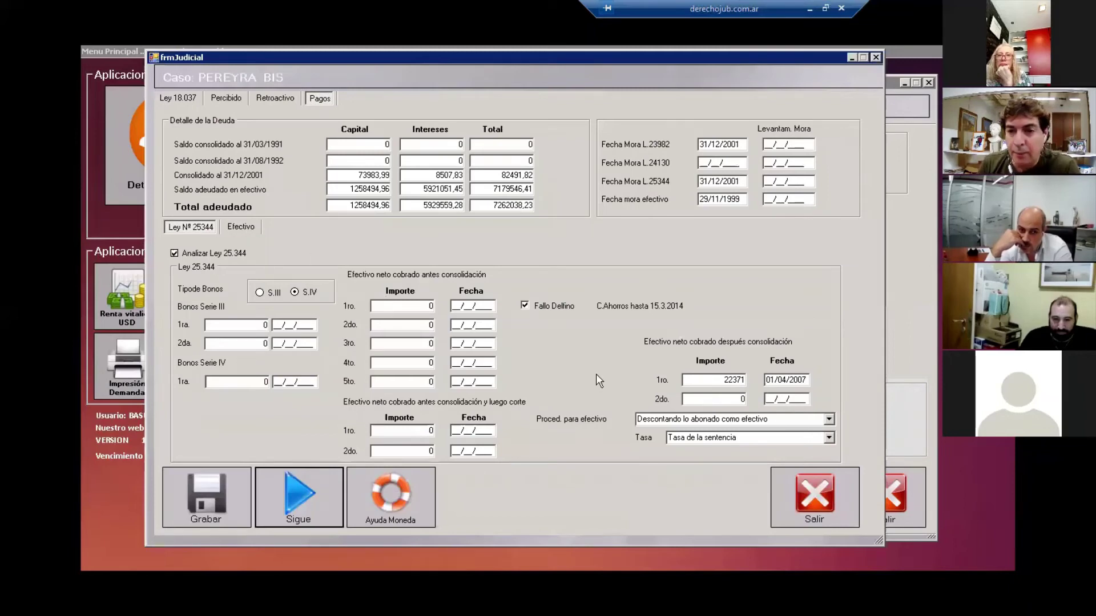
pyautogui.press('Tab')
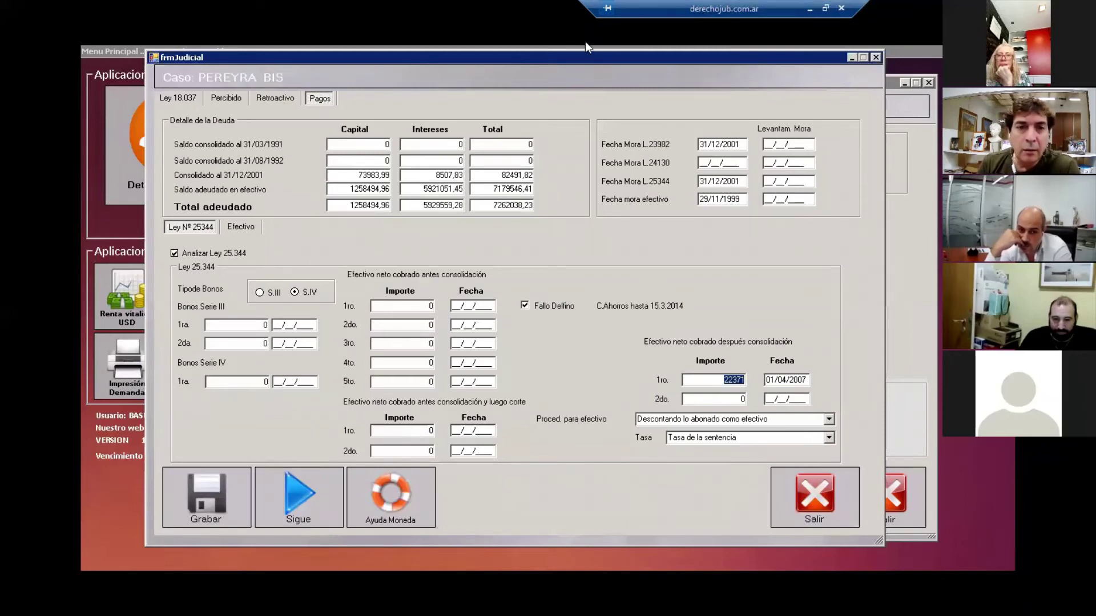
# - In the cash payments before the cutoff, set the second amount to 0 and clear its date
pyautogui.click(240, 226)
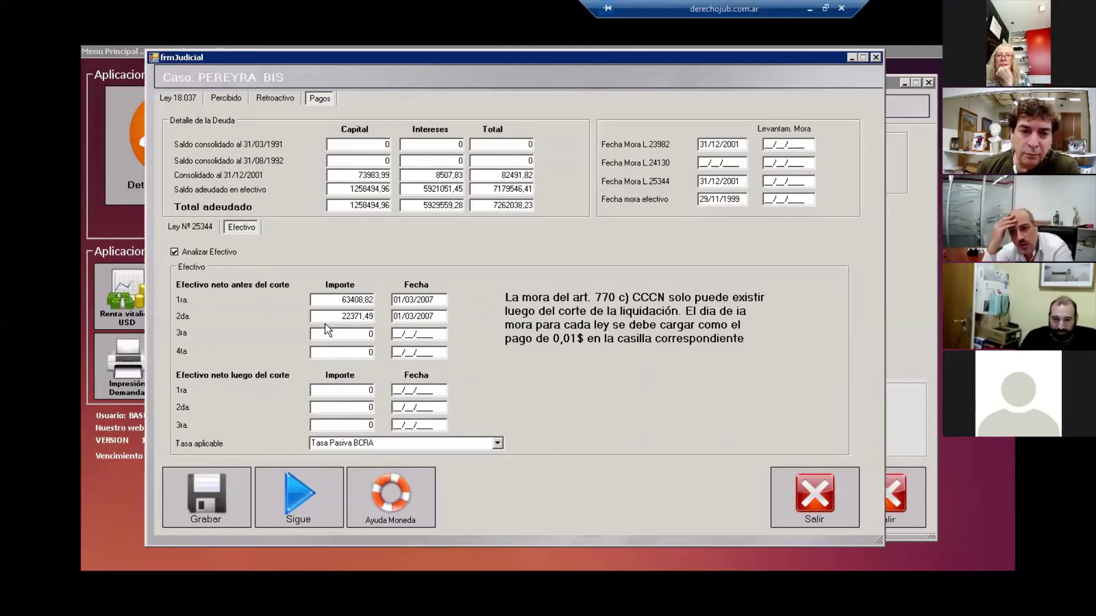
pyautogui.click(357, 316)
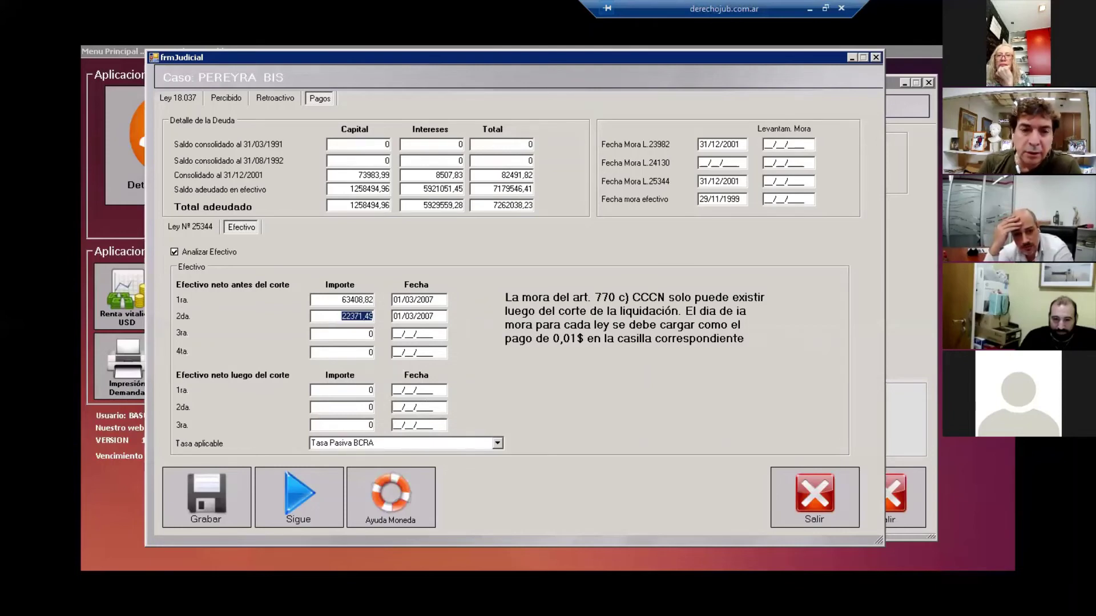
pyautogui.write('0')
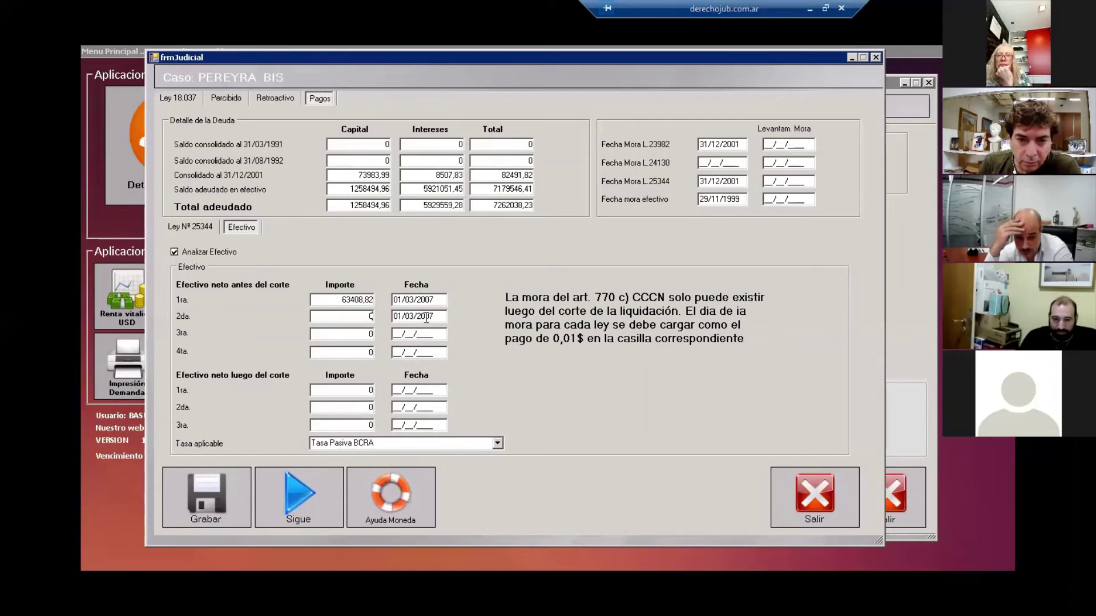
pyautogui.press('Tab')
pyautogui.press('Delete')
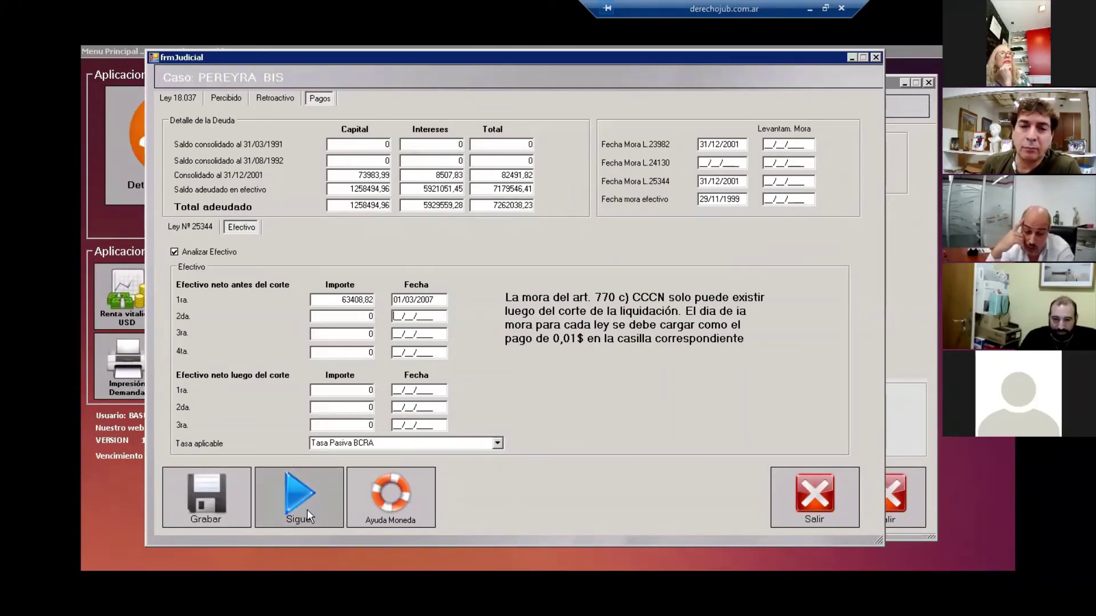
pyautogui.moveTo(295, 57); pyautogui.dragTo(279, 64)
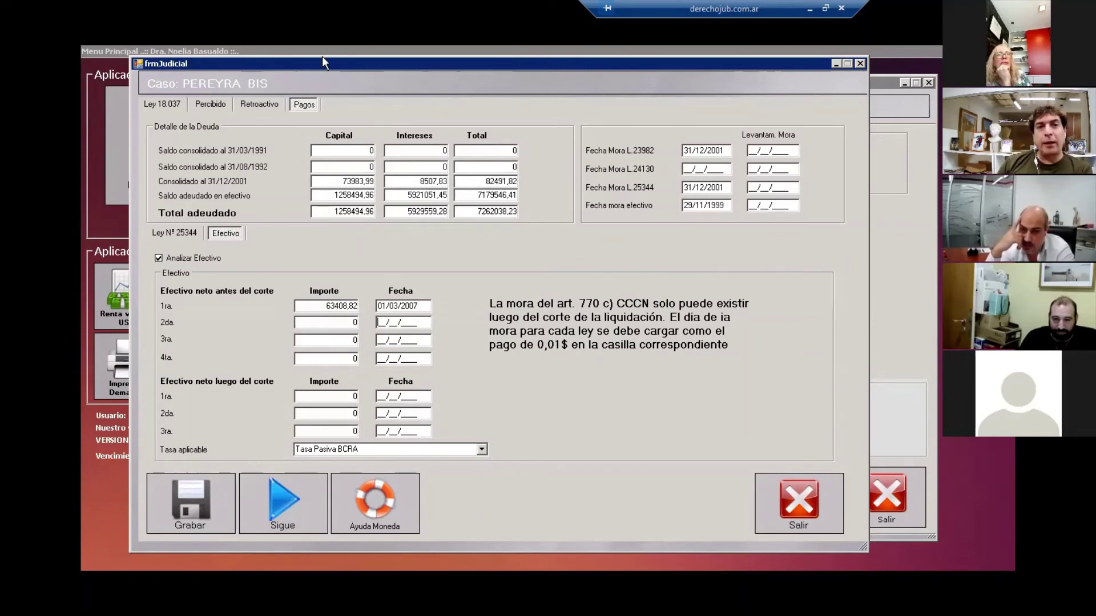
# - Examine the amount and date fields for Serie III and Serie IV bonds in the Ley 25344 payments
pyautogui.click(177, 231)
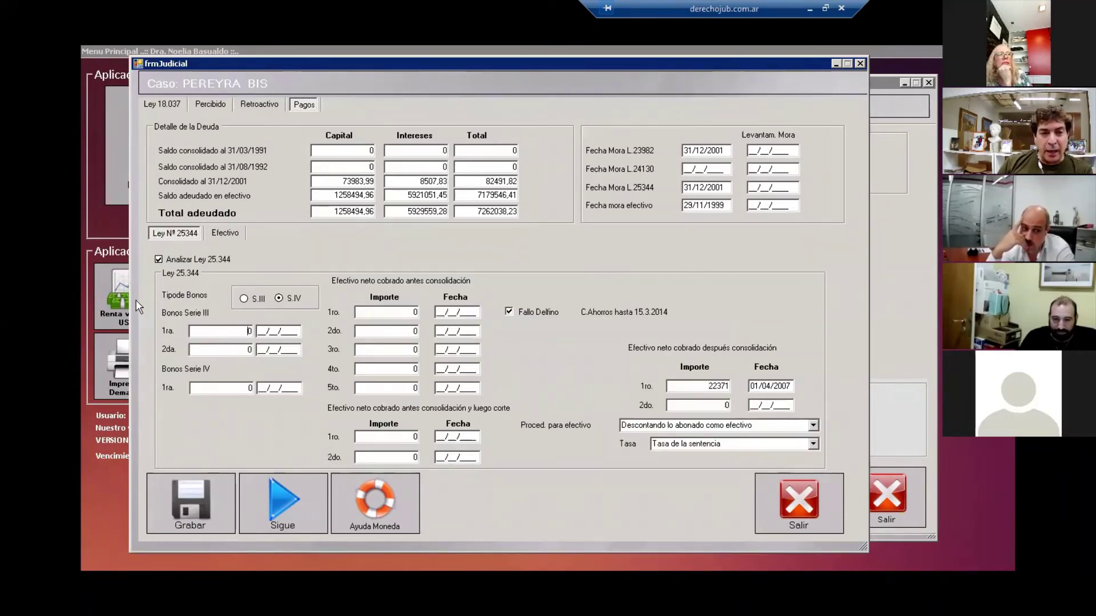
pyautogui.click(218, 331)
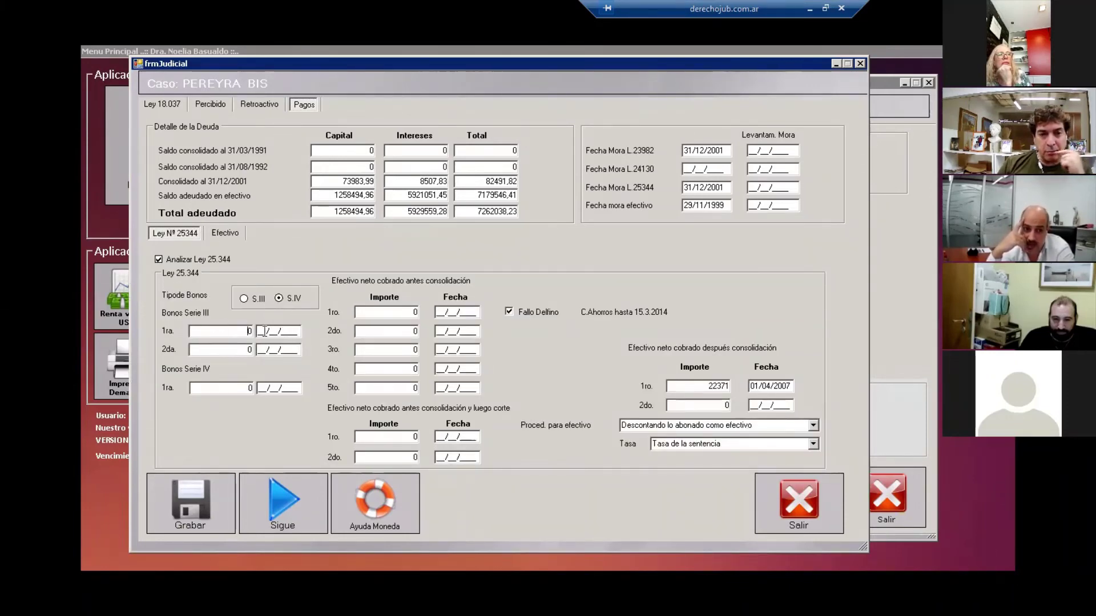
pyautogui.doubleClick(228, 334)
pyautogui.doubleClick(217, 387)
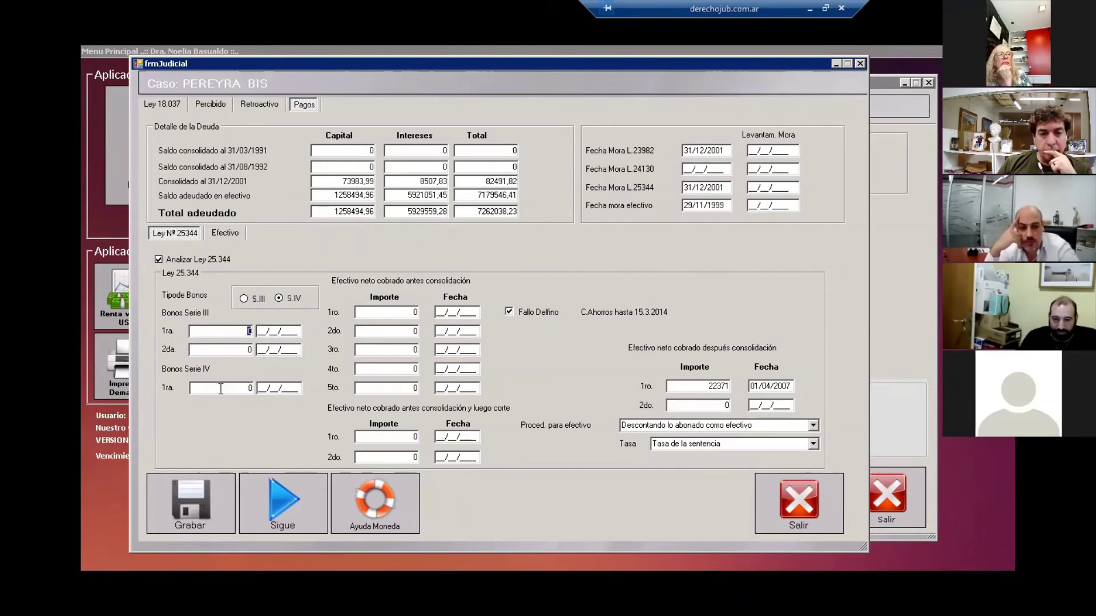
pyautogui.click(277, 388)
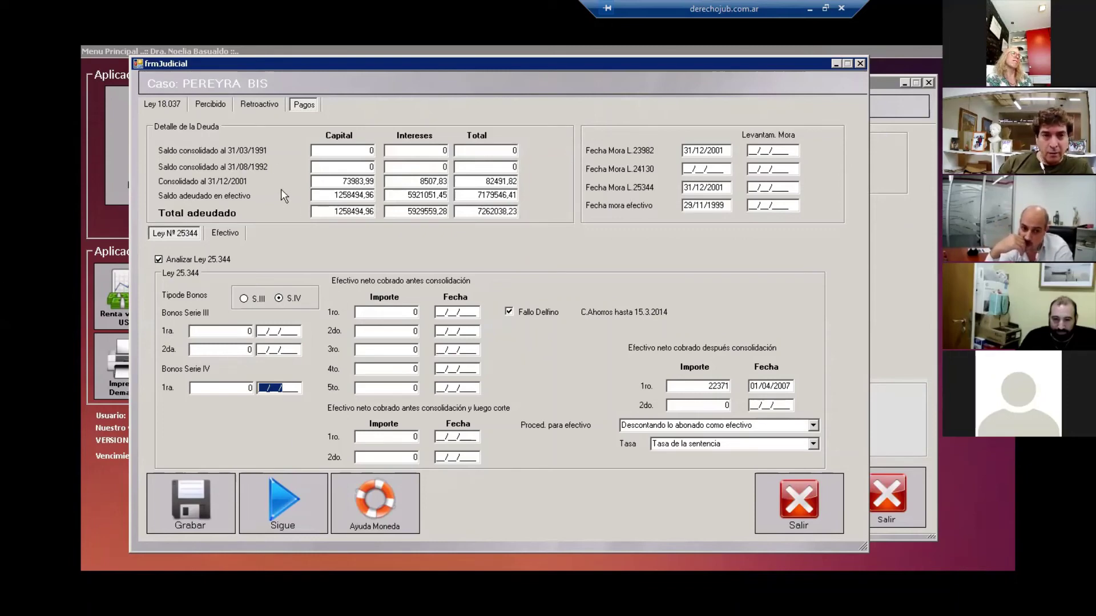
# - Switch from the Ley 25344 payments to the case's cash payment entries
pyautogui.click(228, 233)
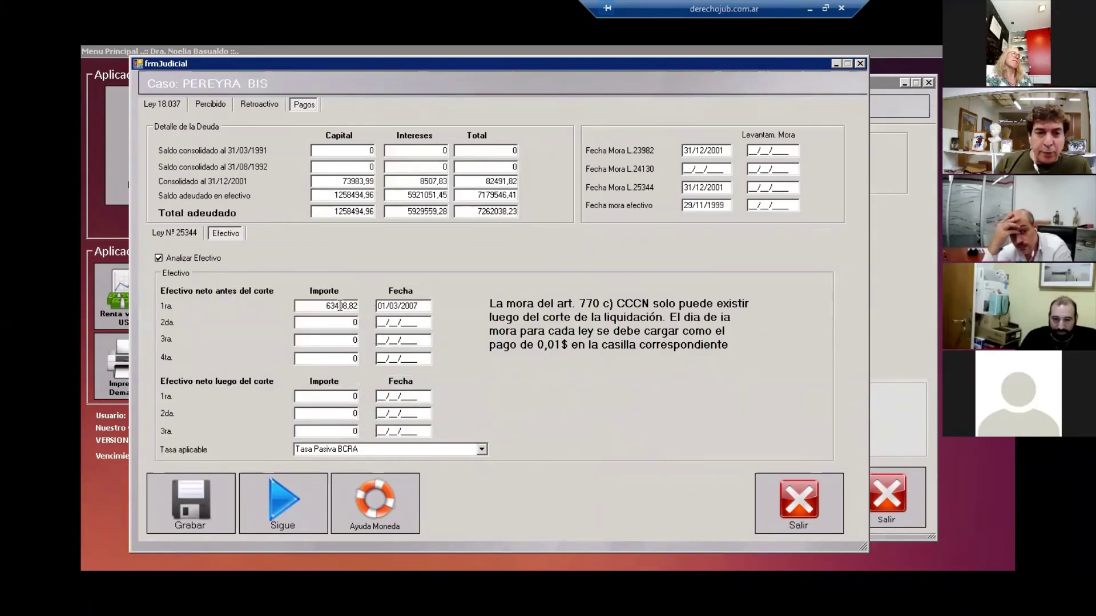
pyautogui.moveTo(340, 306); pyautogui.dragTo(313, 307)
pyautogui.write('54')
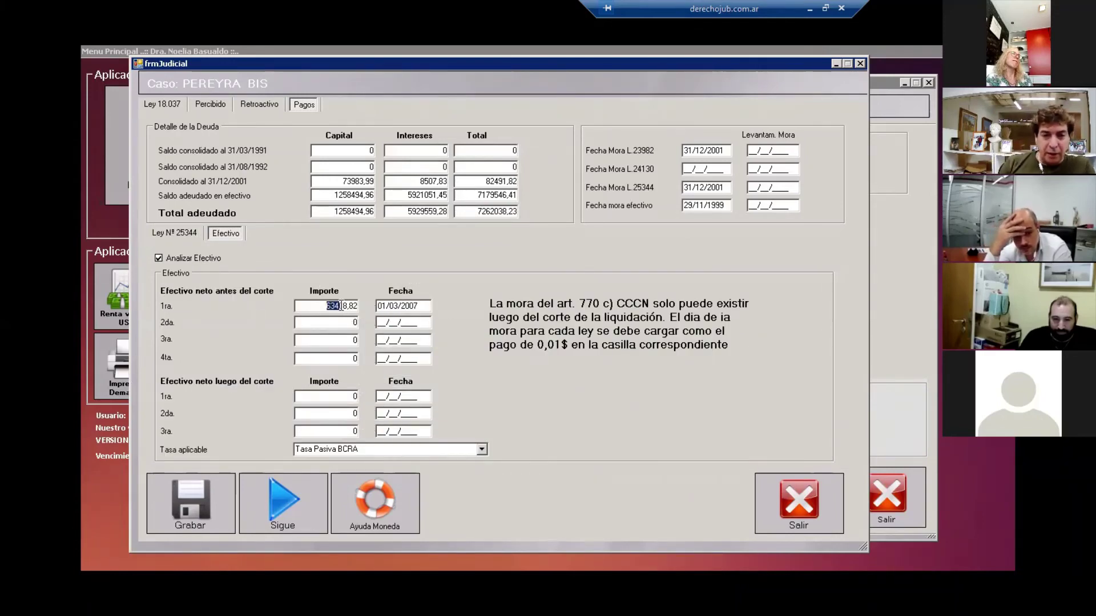
pyautogui.hotkey('ctrl', 'z')
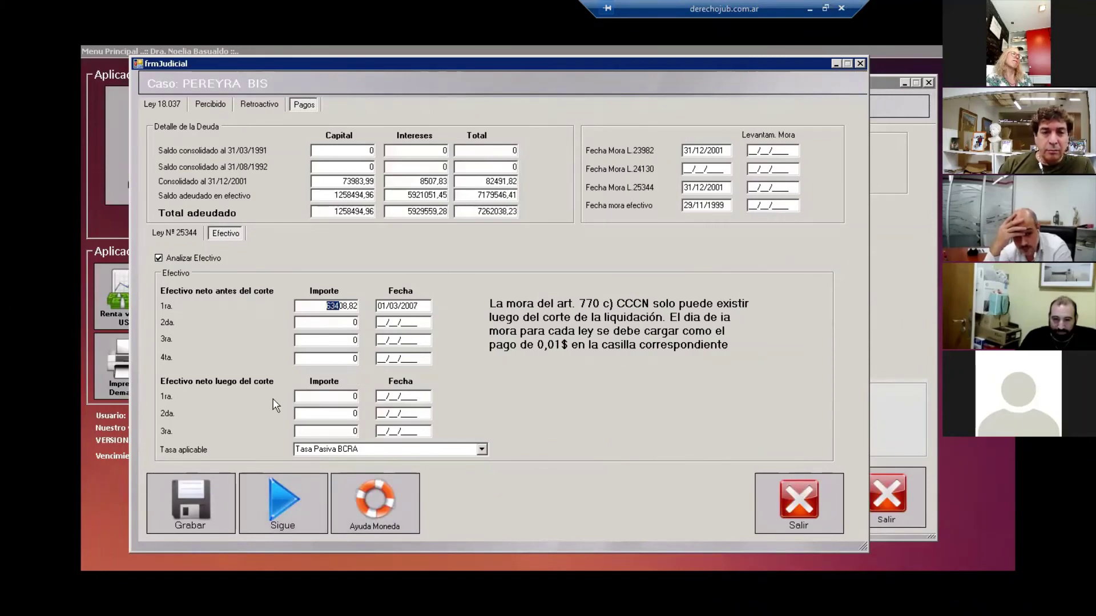
# - Set the date of the first cash payment before the cutoff to 01/04/2007 and recalculate the payment results
pyautogui.click(395, 306)
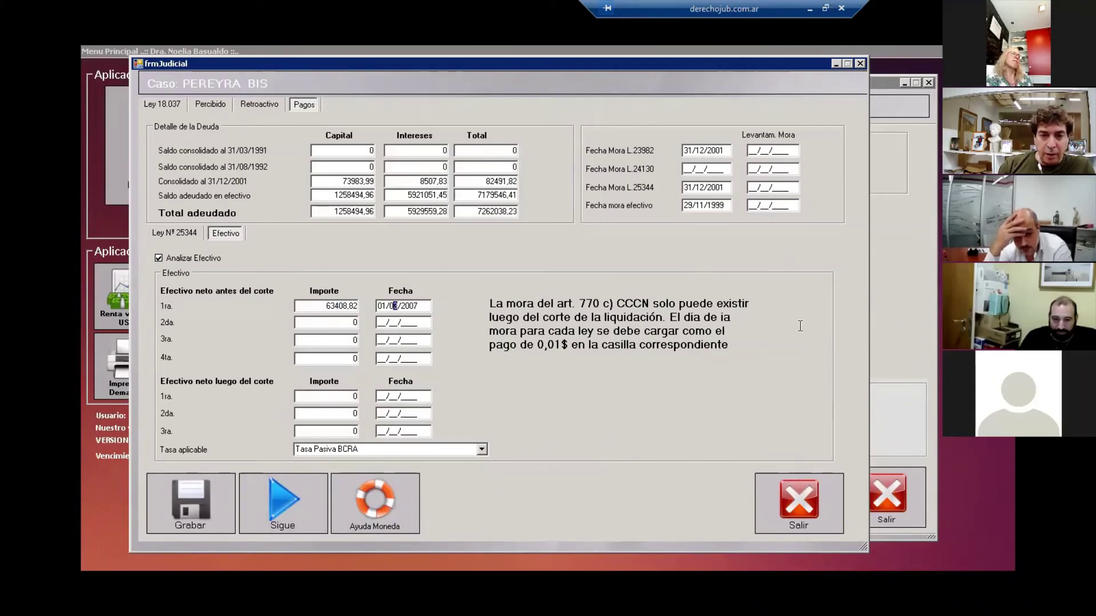
pyautogui.write('4')
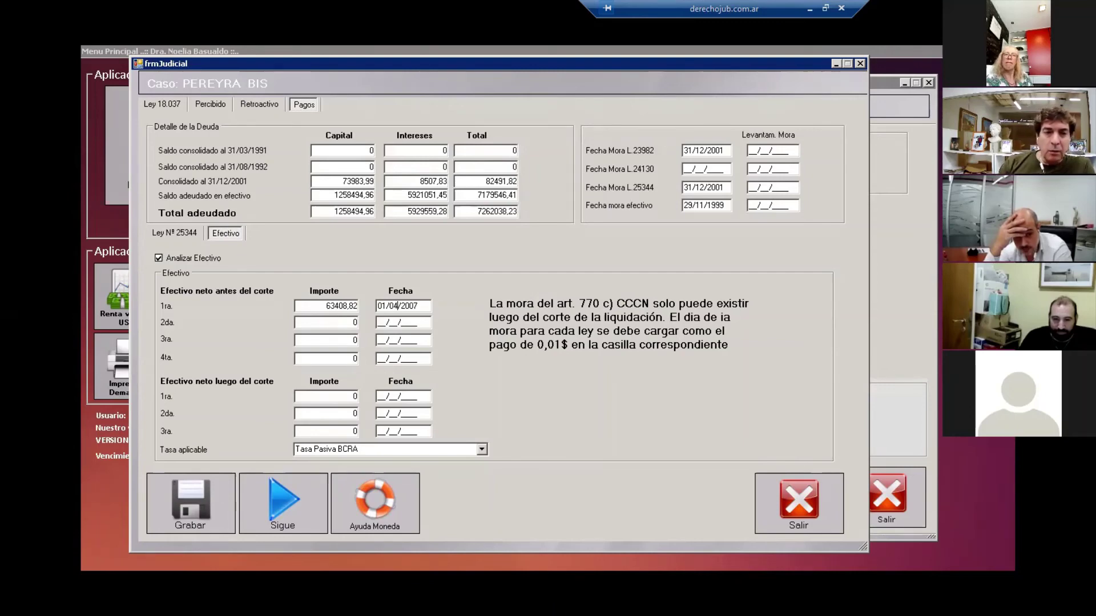
pyautogui.click(270, 512)
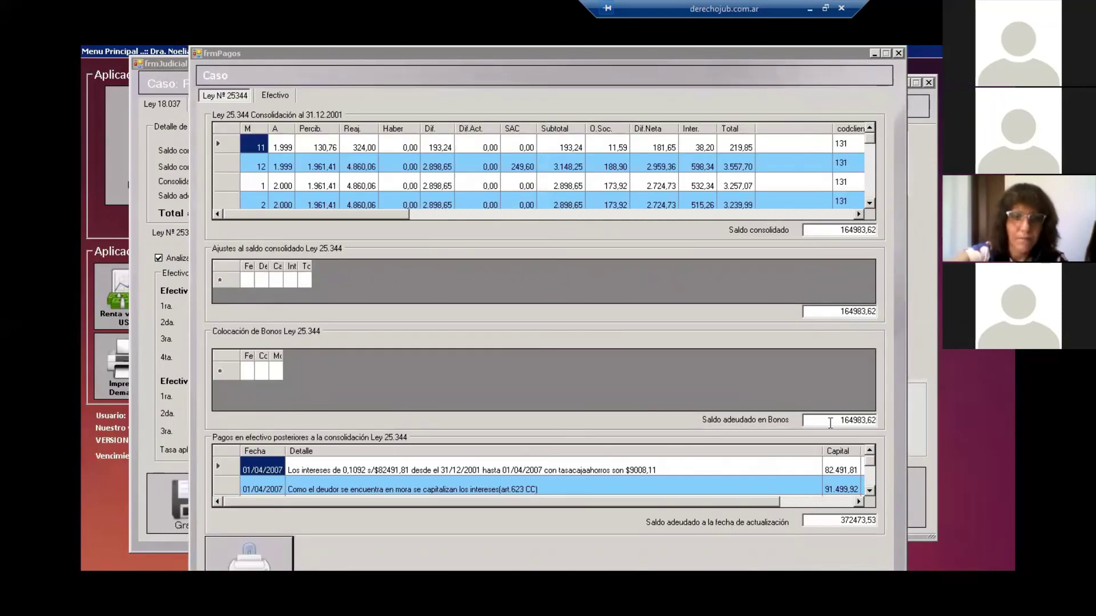
# - Check the April 2007 payment deduction and updated balance in the cash debt results, and return to the Ley 25344 results
pyautogui.click(264, 95)
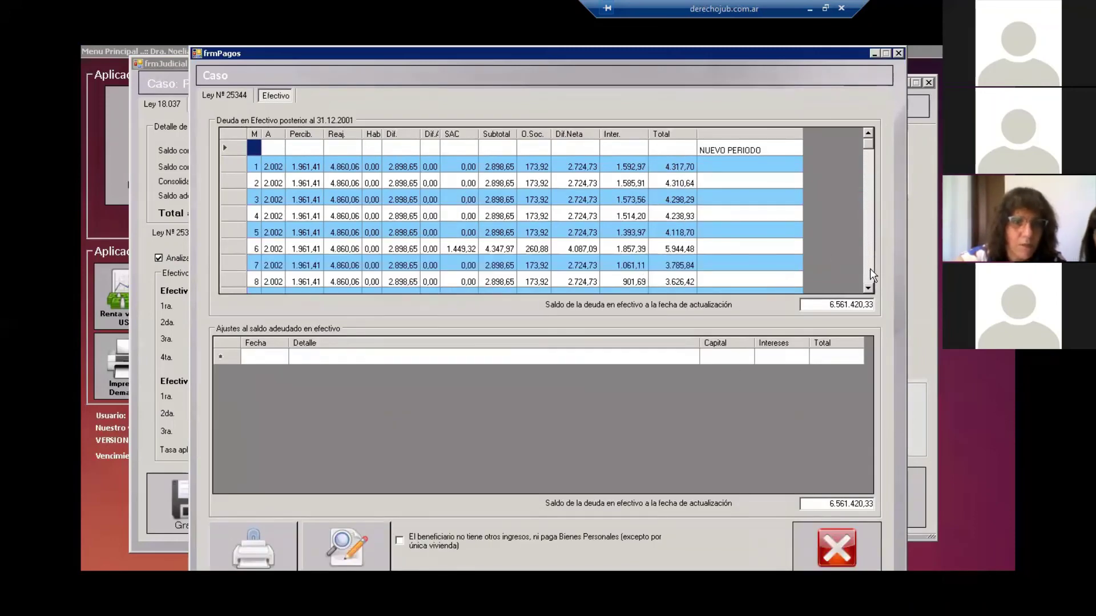
pyautogui.scroll(-9, 869, 272)
pyautogui.scroll(-12, 869, 273)
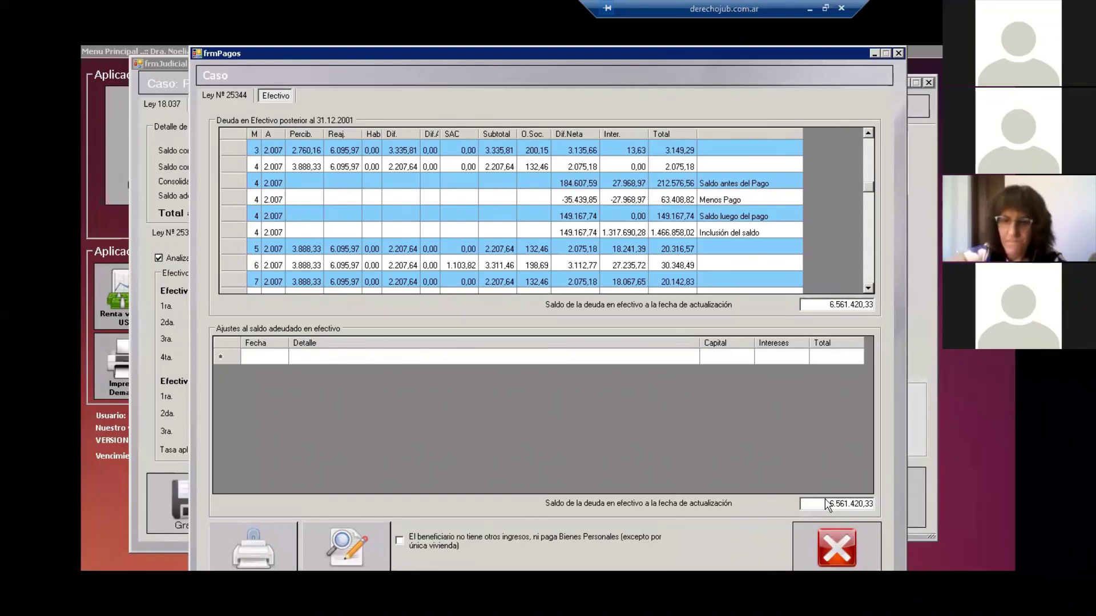
pyautogui.moveTo(871, 504); pyautogui.dragTo(798, 495)
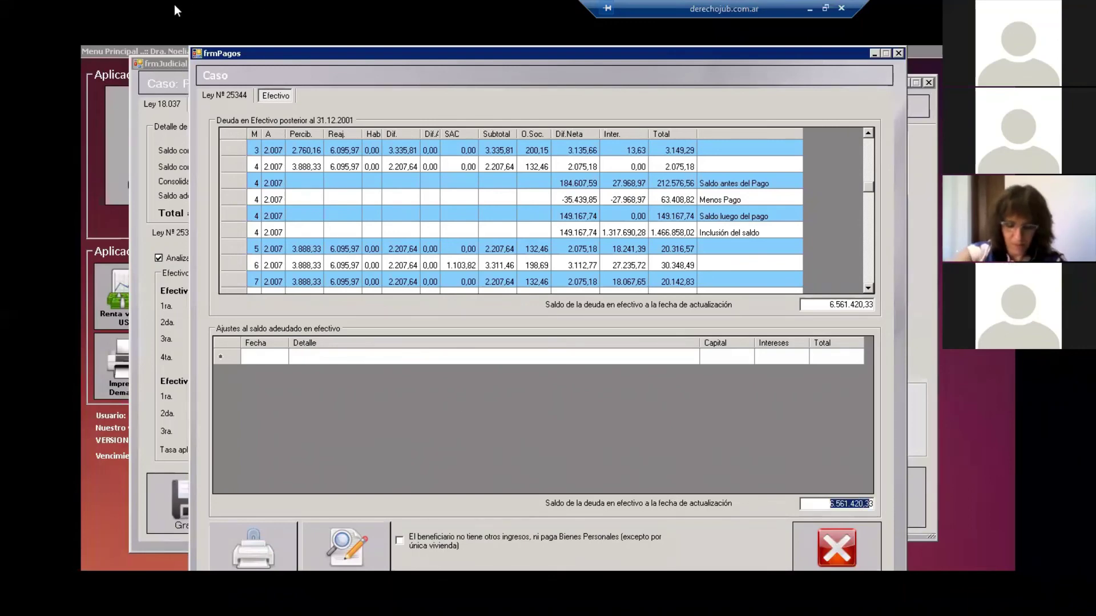
pyautogui.click(224, 95)
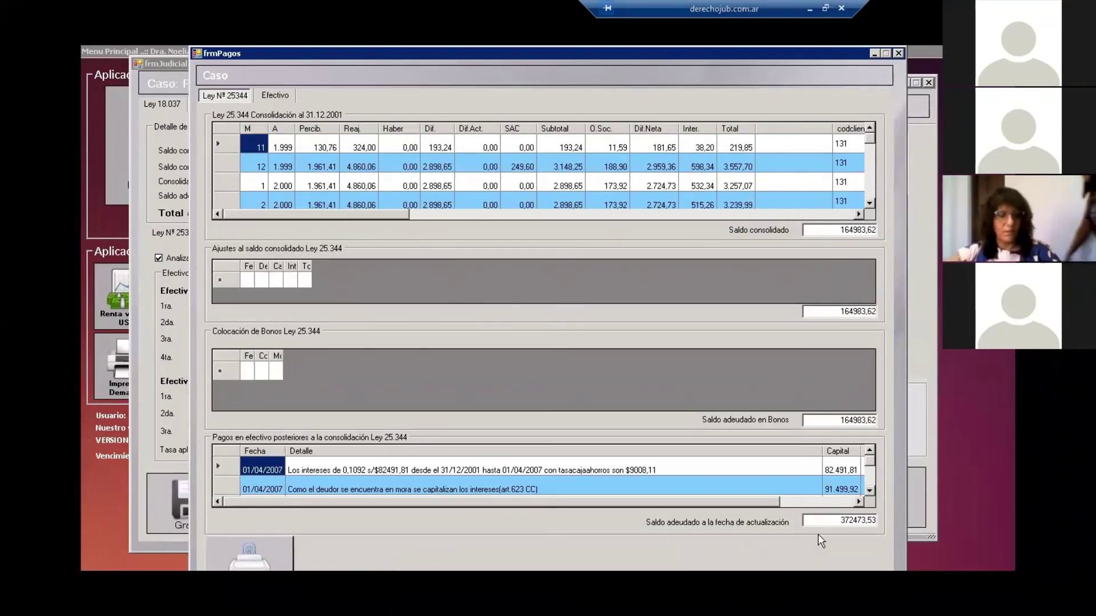